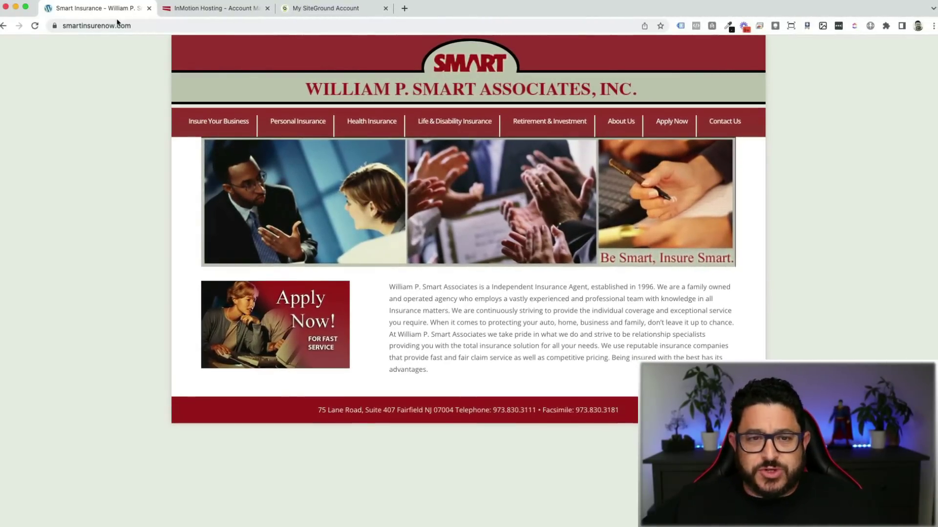
Step: Open cPanel for the smartinsurenow.com account via Root WHM's List Accounts
click(232, 11)
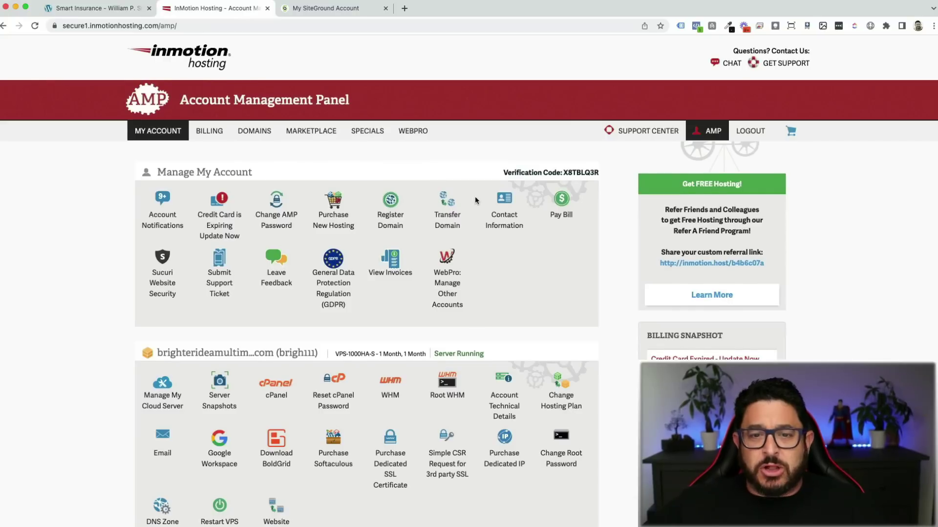
scroll(475, 196, down, 3)
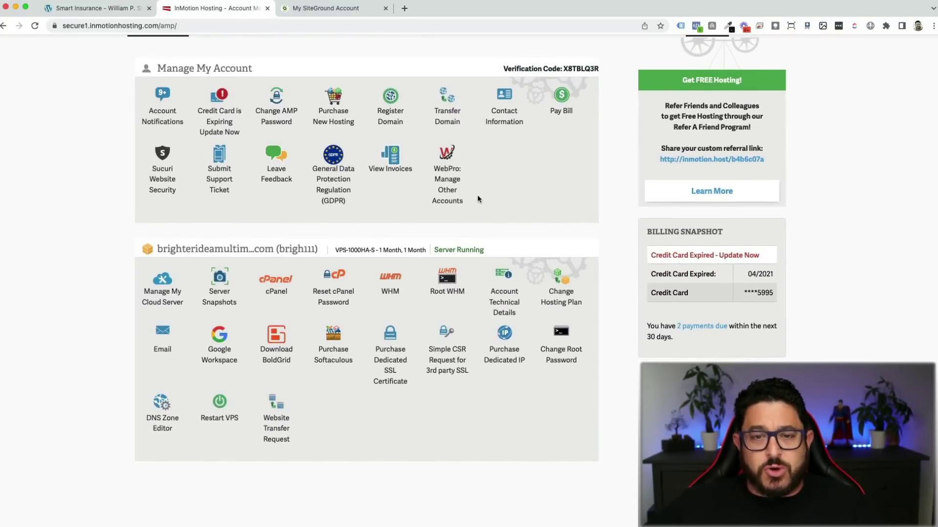
click(448, 277)
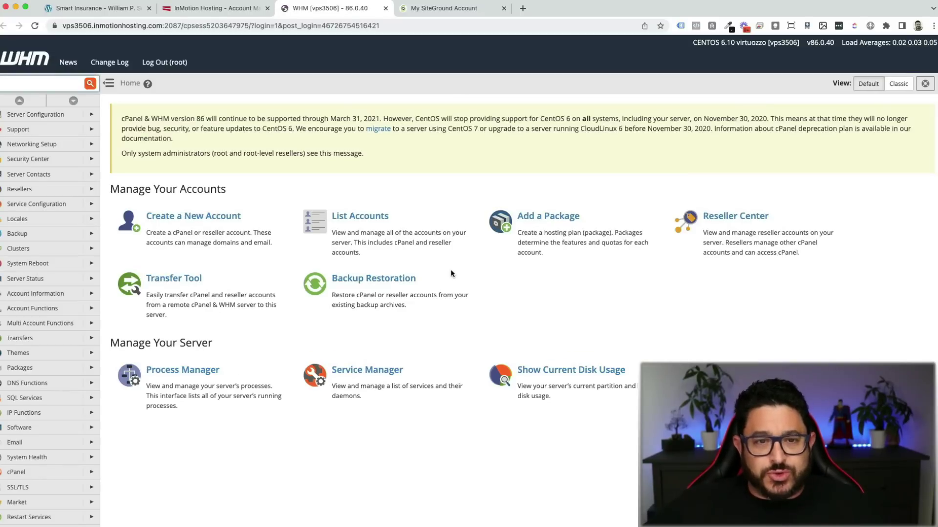
click(335, 215)
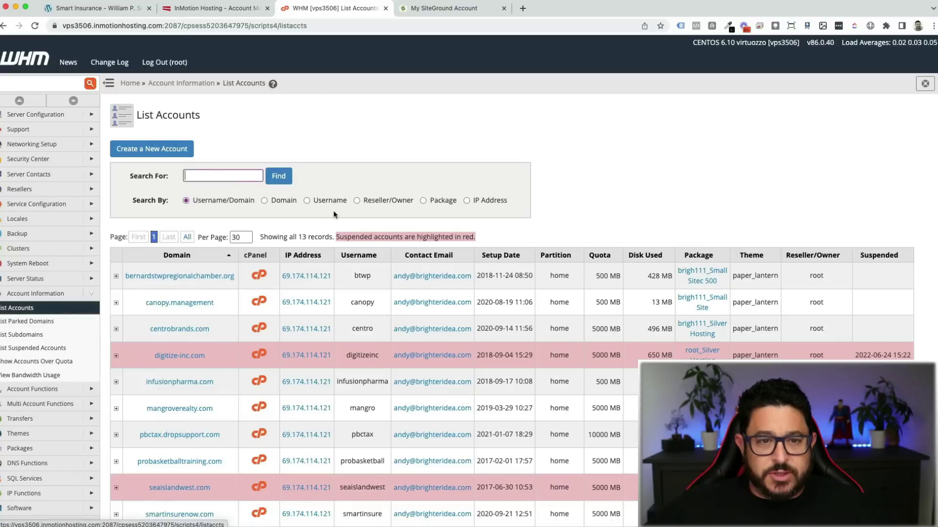
scroll(226, 427, down, 2)
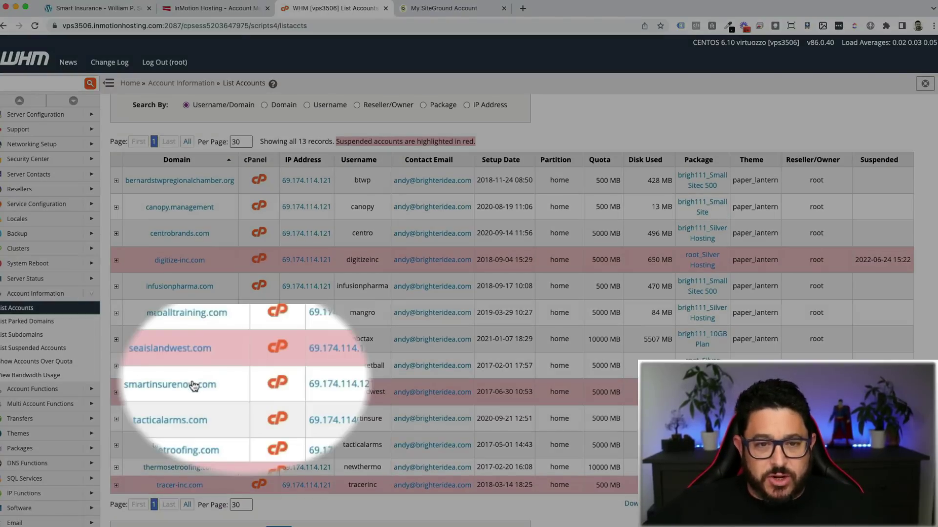
click(274, 385)
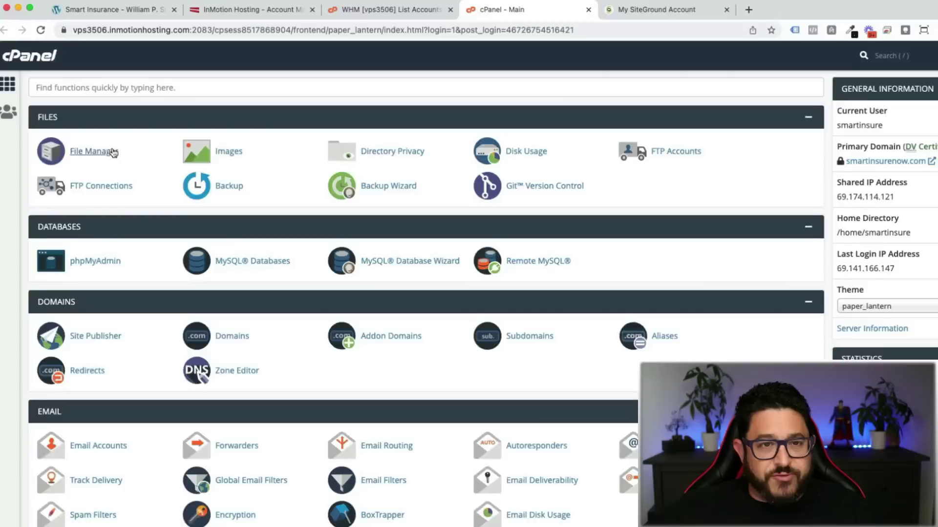
Step: Compress the public_html folder into public_html.zip in File Manager
click(112, 152)
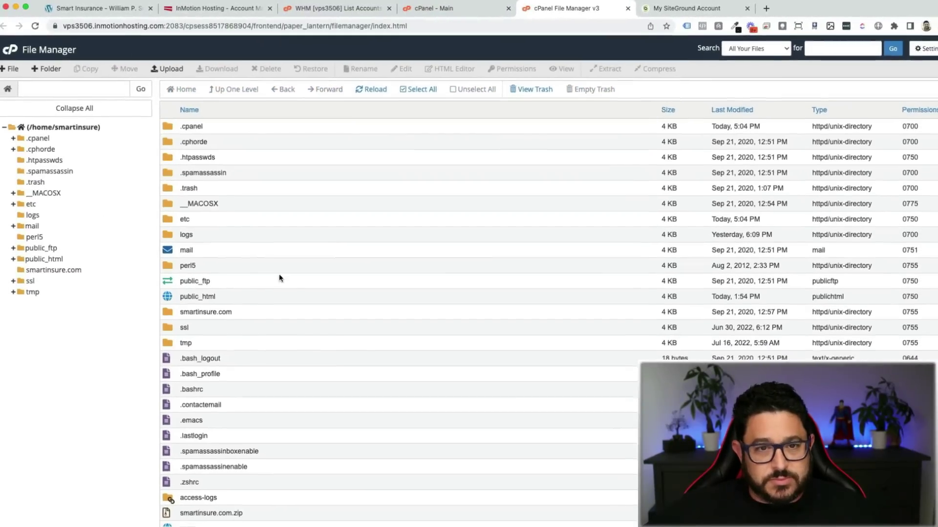
click(226, 294)
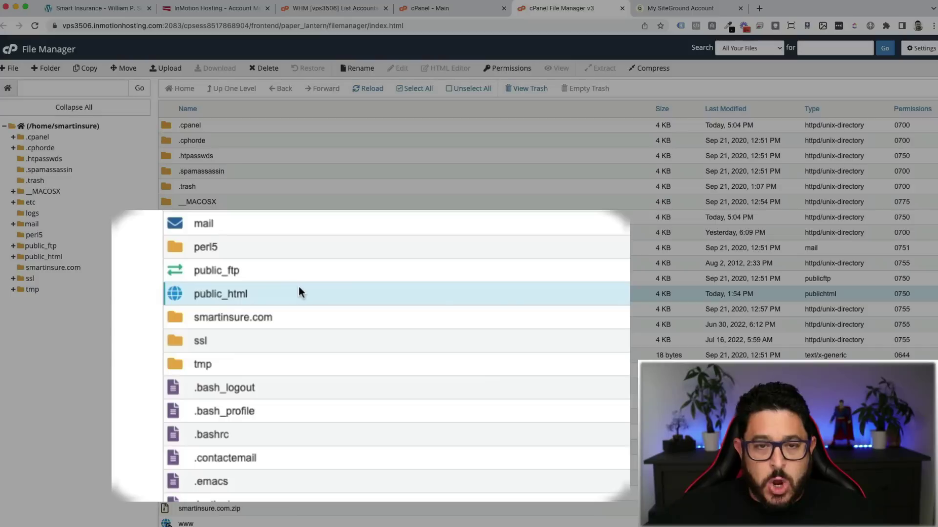
right_click(244, 294)
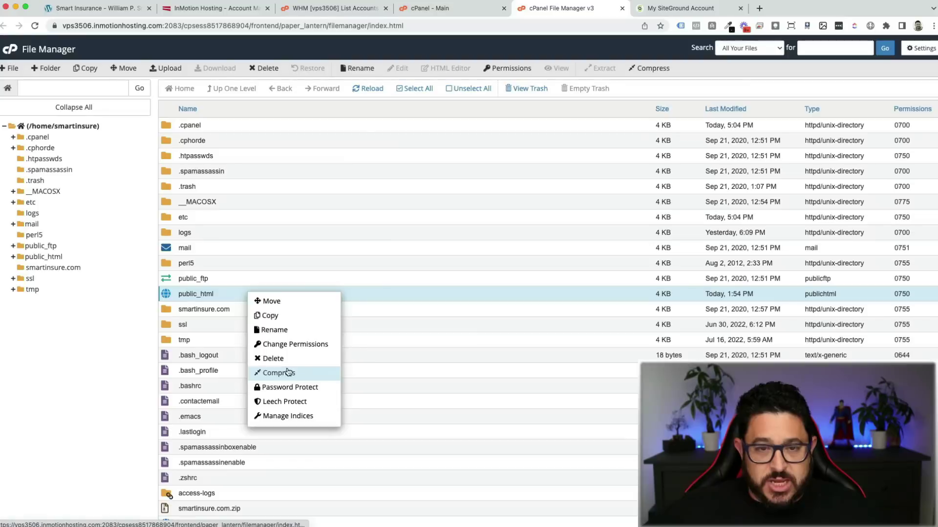
click(289, 370)
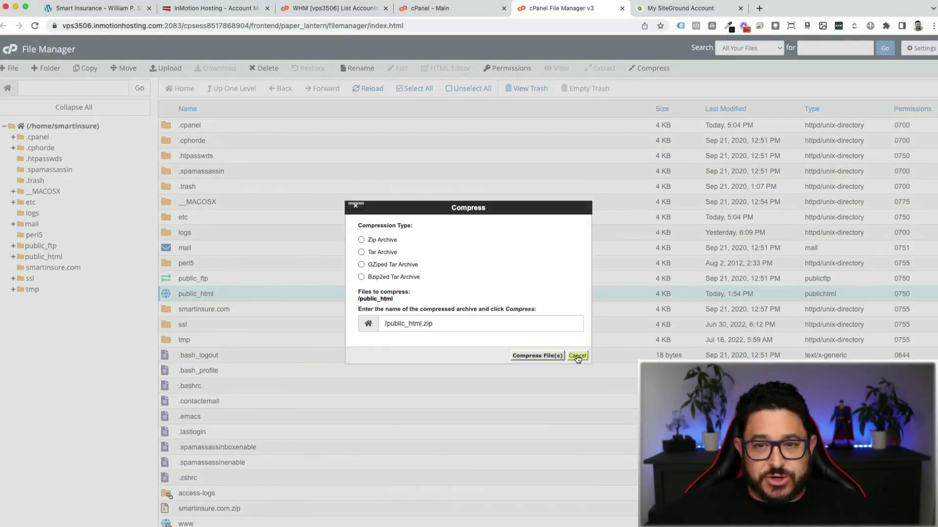
click(557, 357)
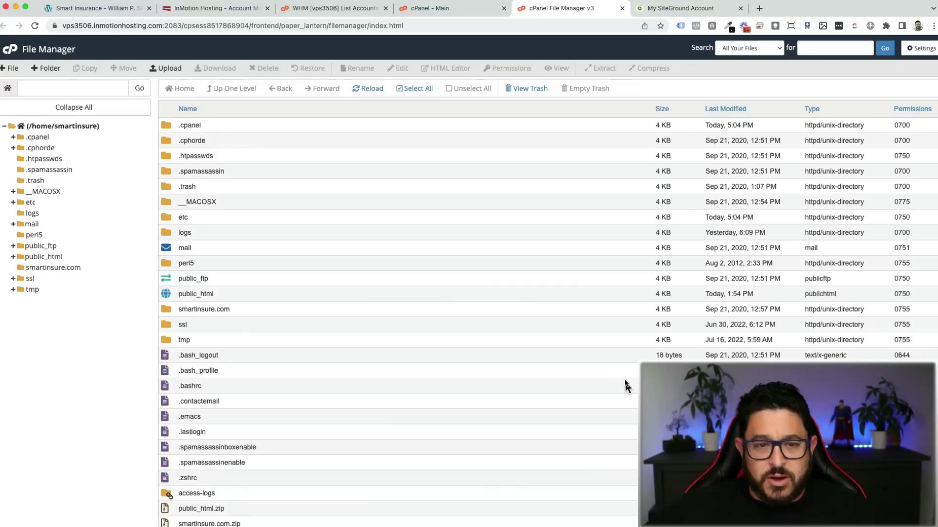
Step: Download public_html.zip to the computer
scroll(536, 347, down, 1)
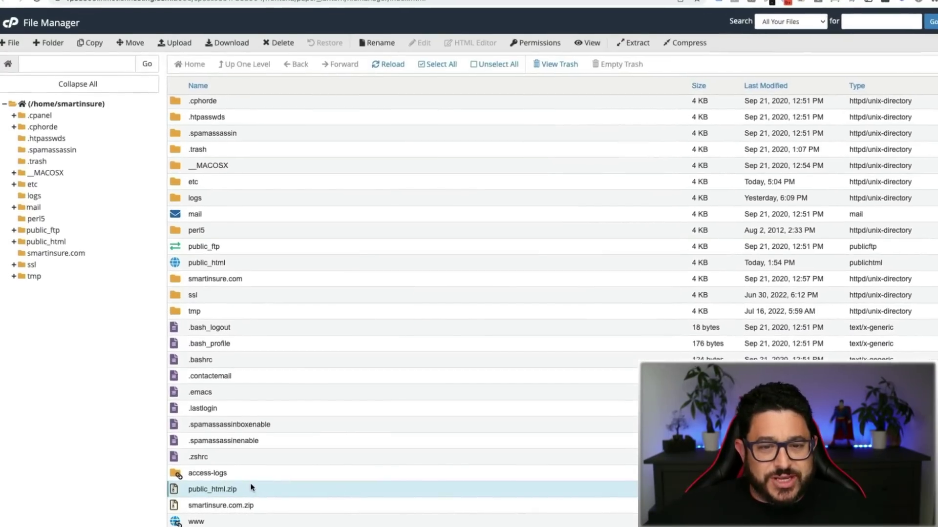
right_click(239, 491)
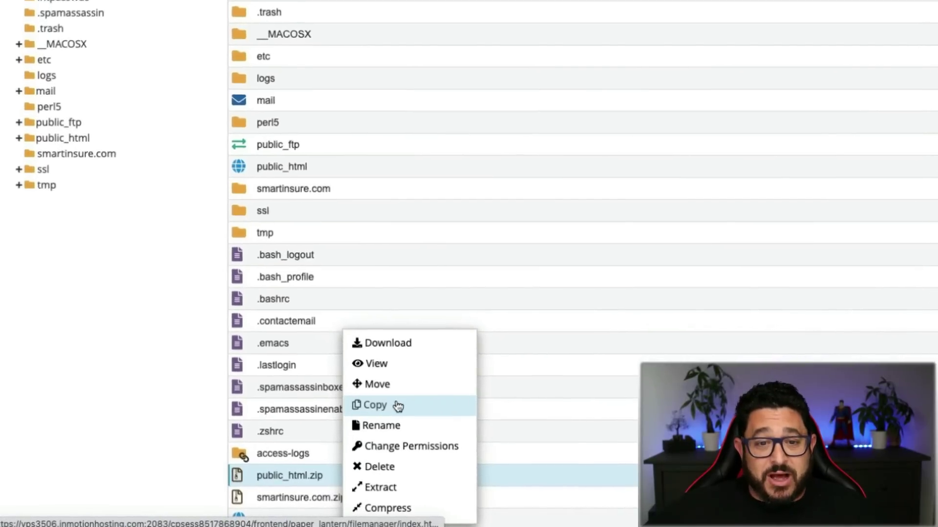
click(424, 336)
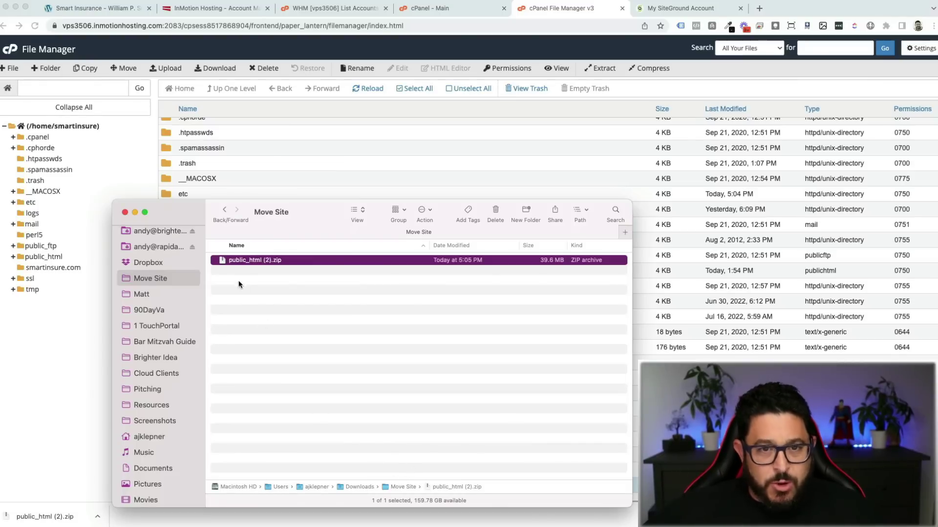
Step: Rename the downloaded archive to 'public_html Smart Insurance.zip' and close the Move Site window
right_click(256, 263)
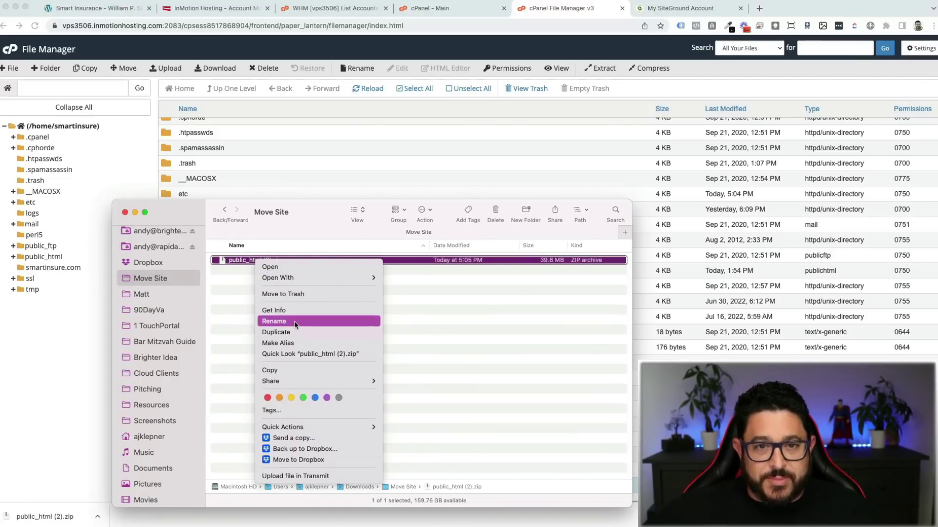
click(294, 321)
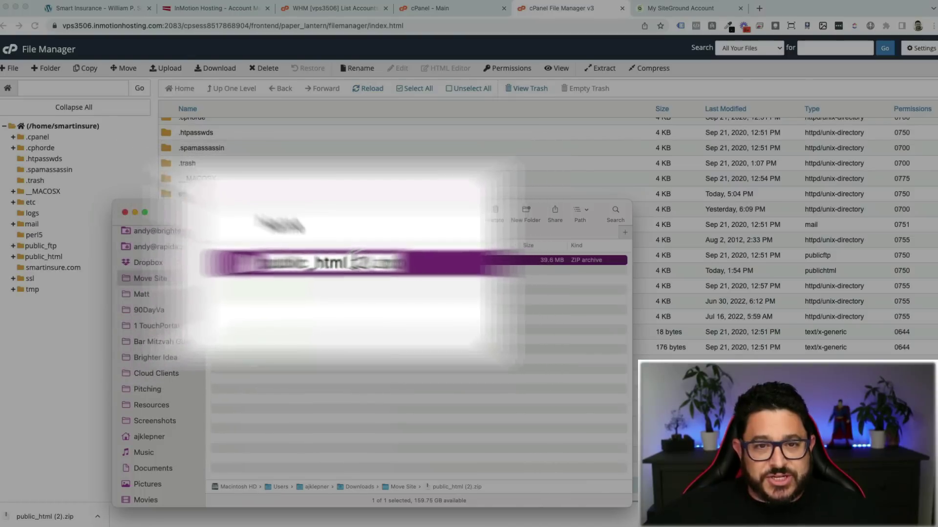
double_click(372, 263)
text(Smart)
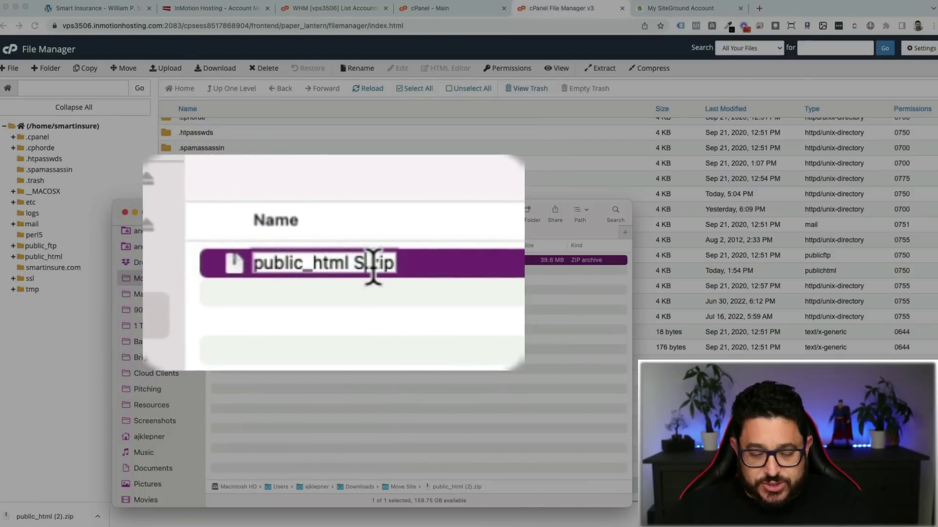
text( Insurance)
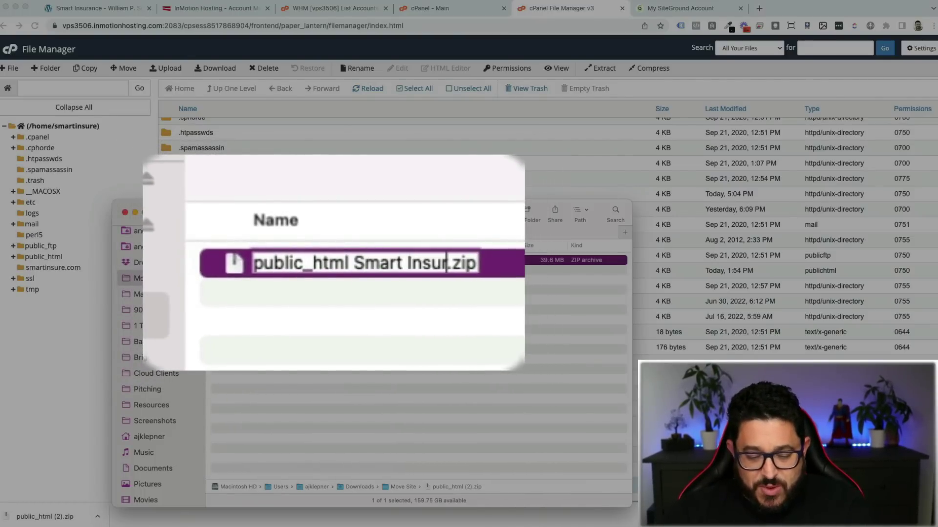
key(Return)
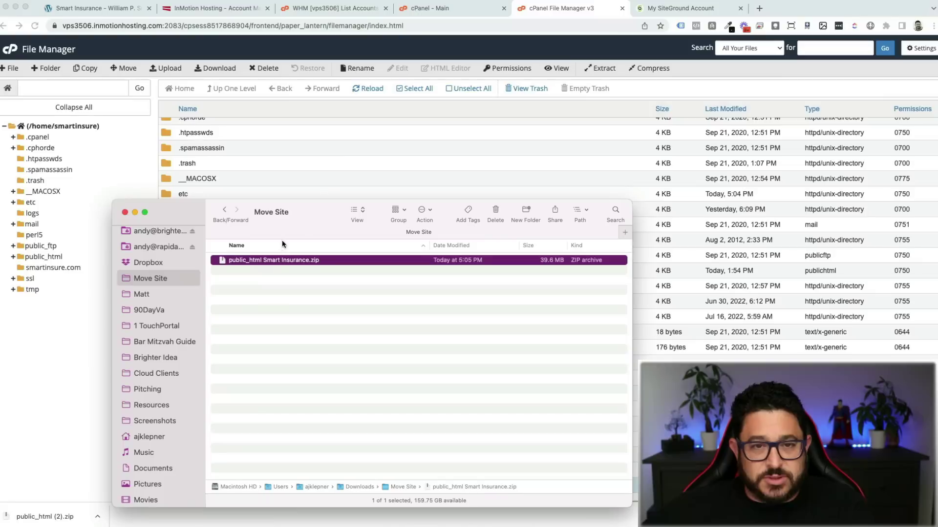
key(super+Tab)
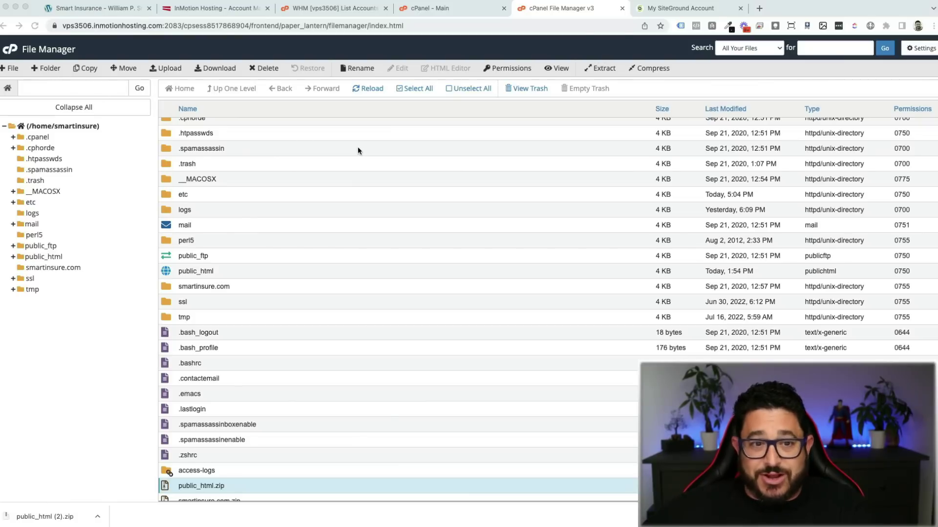
Step: Download the smartins_db backup as smartins_db.sql.gz from cPanel Backup, then return to cPanel home
click(461, 11)
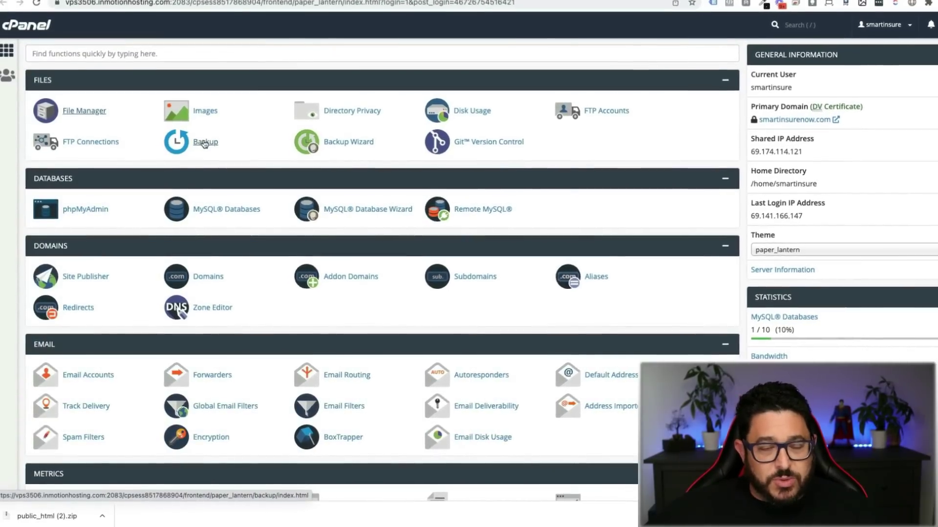
click(208, 139)
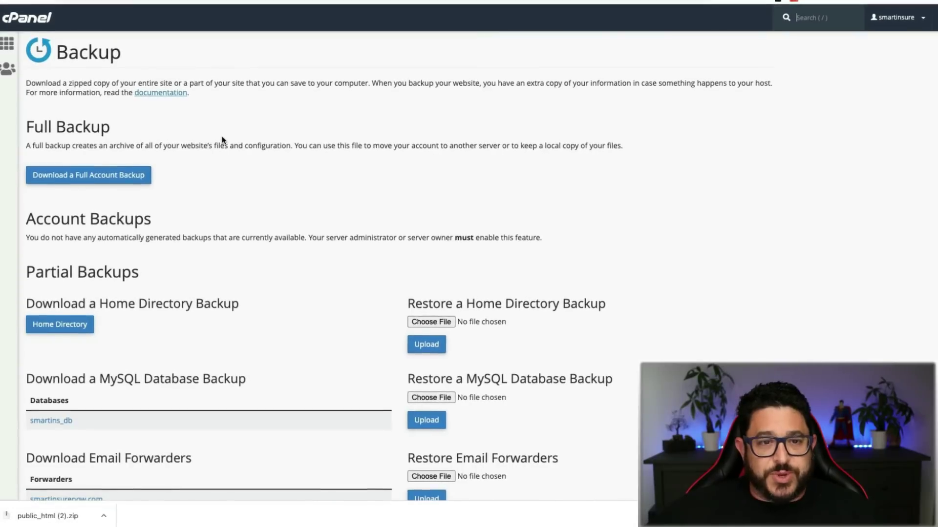
scroll(224, 137, down, 2)
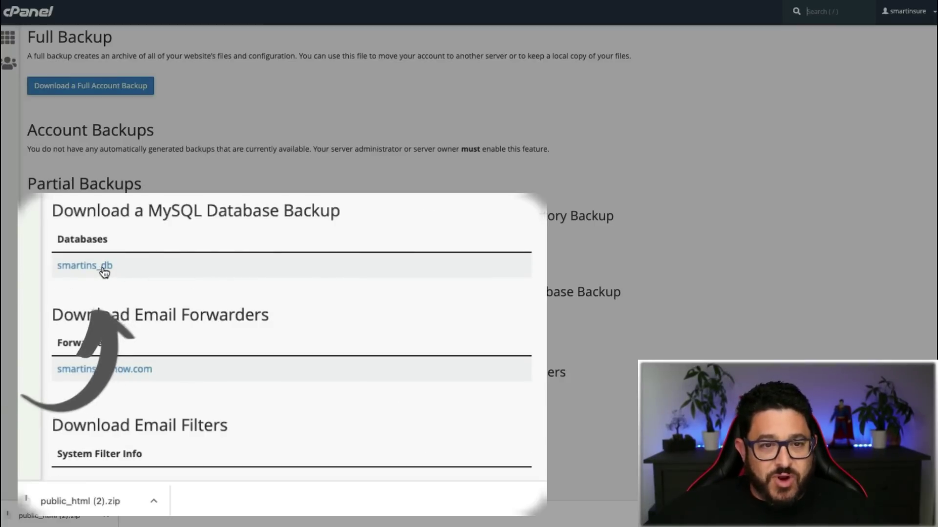
click(101, 269)
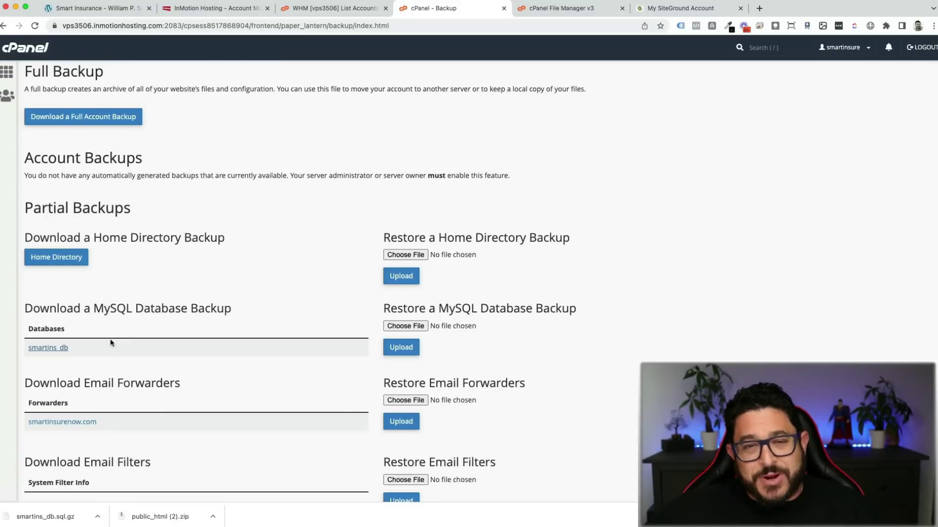
click(316, 9)
click(429, 11)
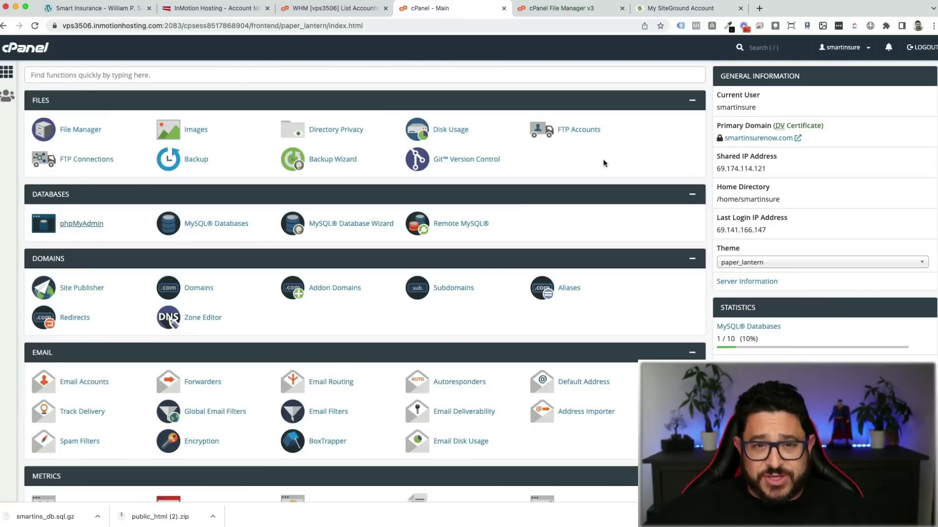
Step: Quick-export smartins_db from phpMyAdmin as smartins_db.sql and show it in the Move Site folder
click(75, 225)
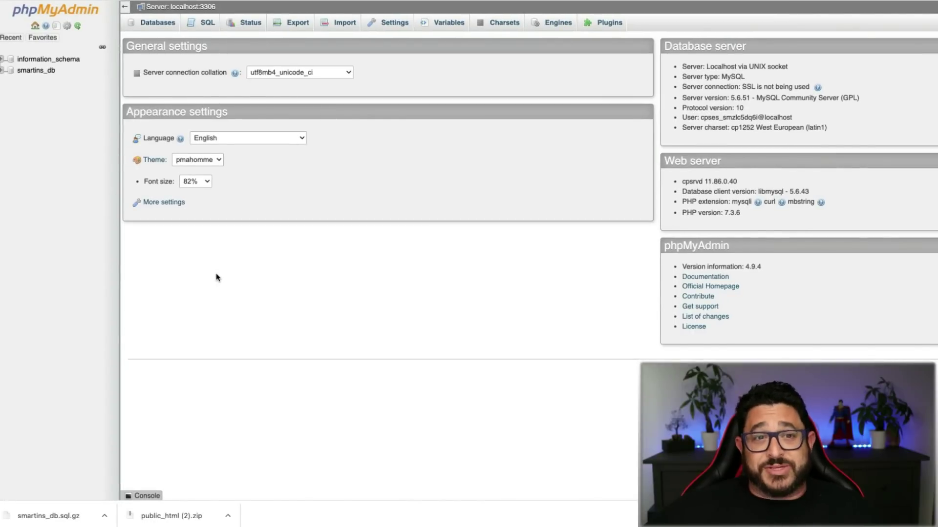
click(44, 71)
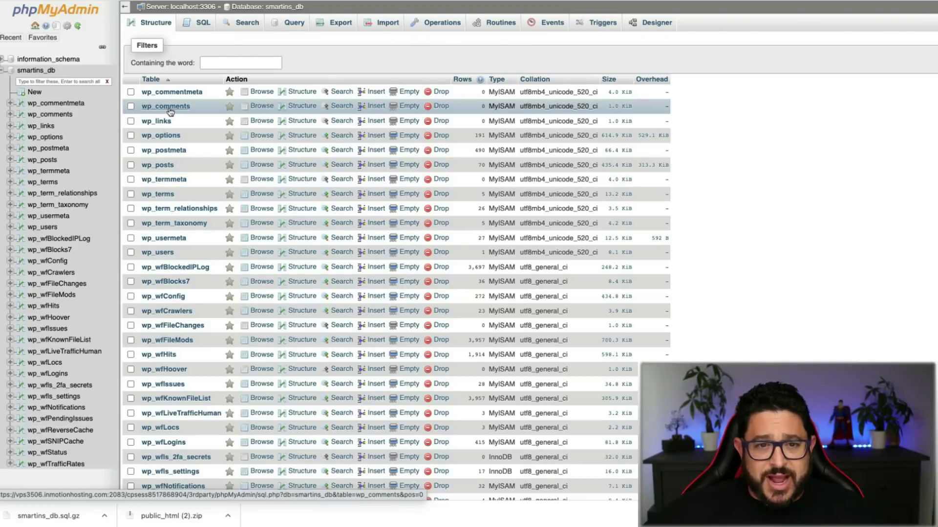
scroll(168, 109, down, 8)
scroll(169, 112, up, 8)
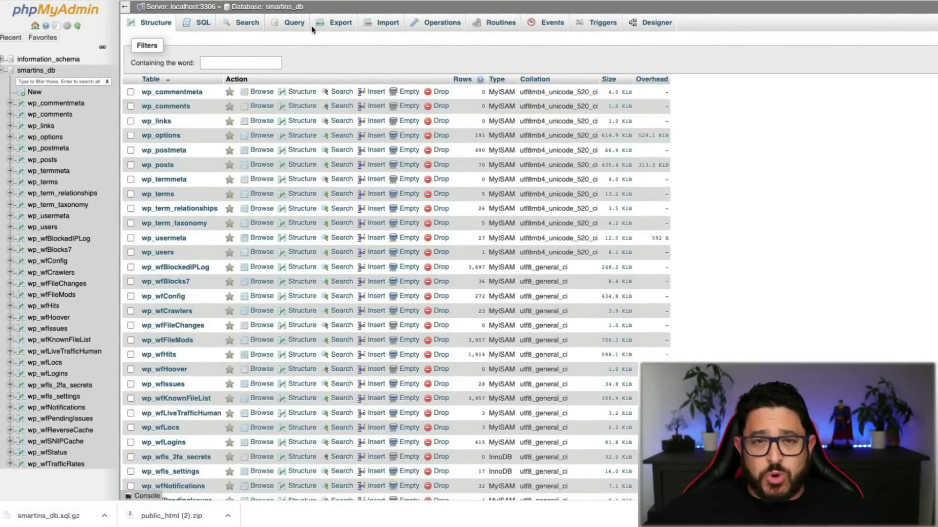
click(332, 26)
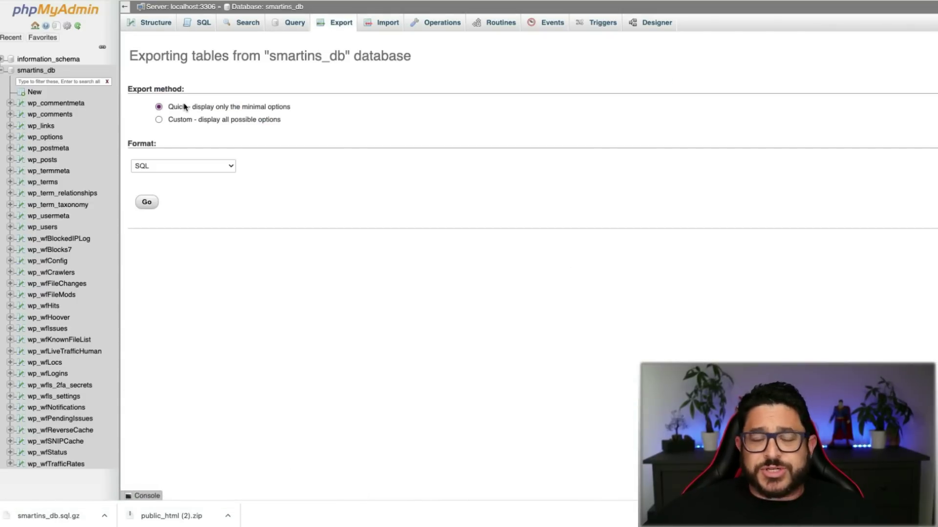
click(147, 202)
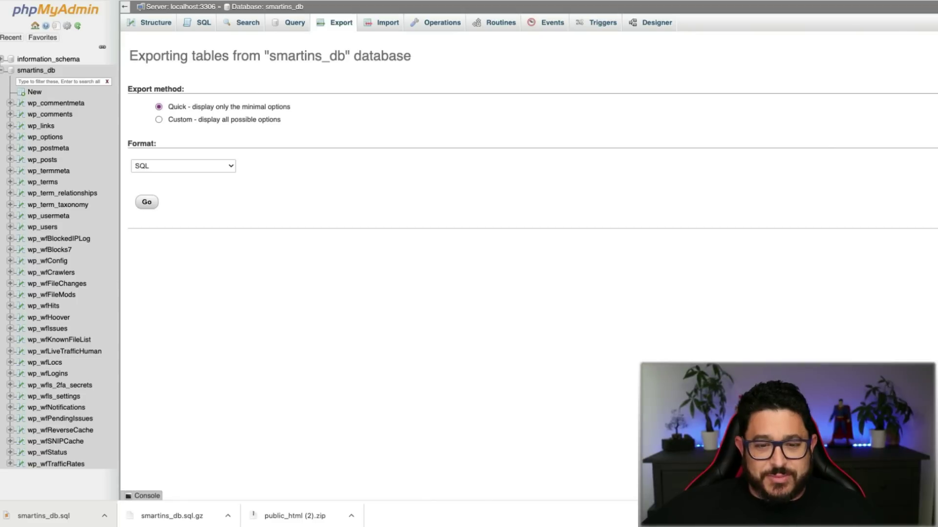
click(335, 526)
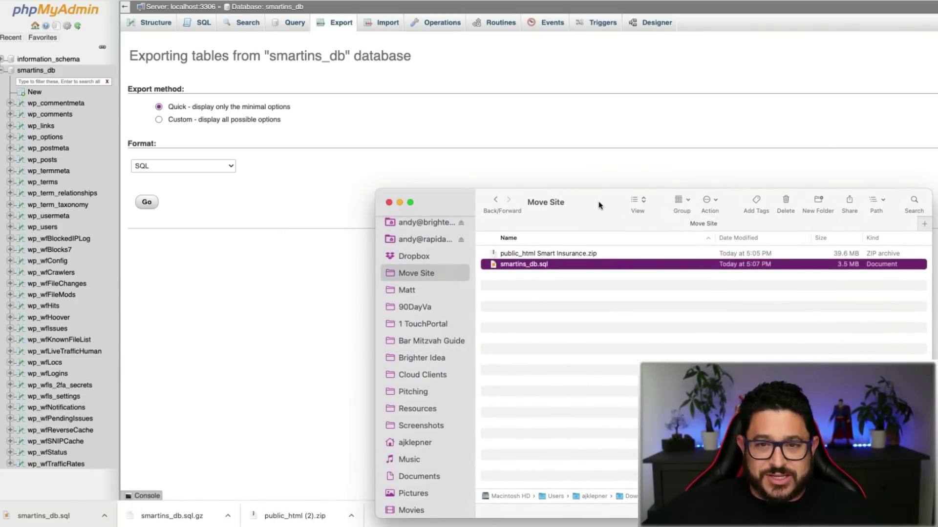
Step: Drag the Move Site Finder window out of the way
drag(600, 205, 547, 526)
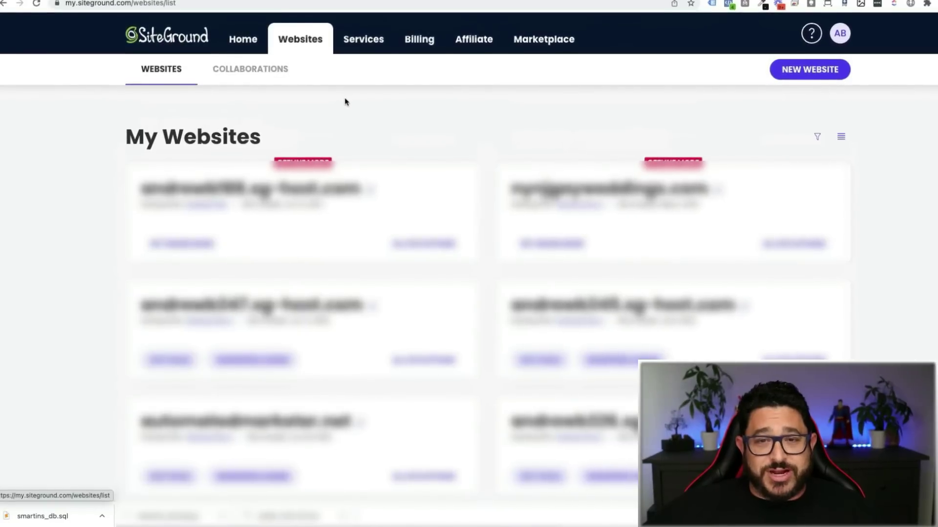
Step: Start a new website on Hosting Plan 2 with a free sg-host.com temporary domain
click(816, 66)
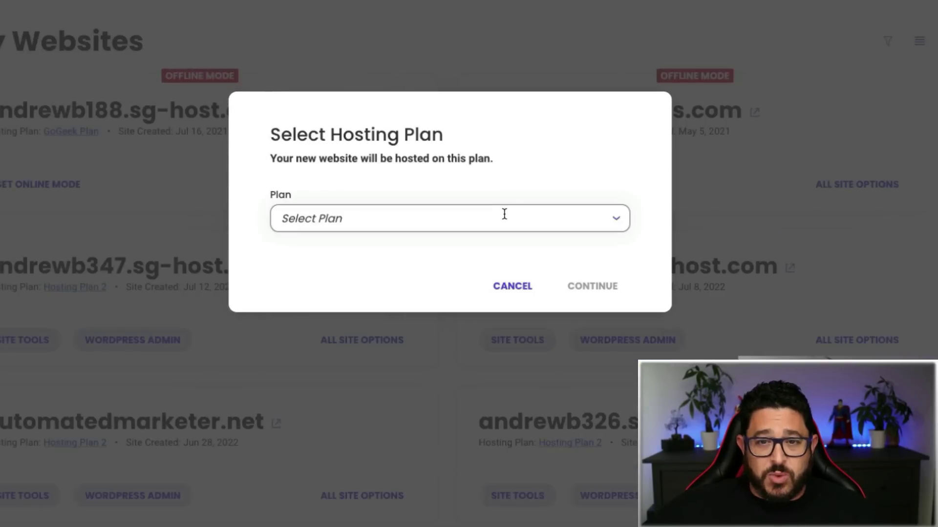
click(545, 259)
click(439, 303)
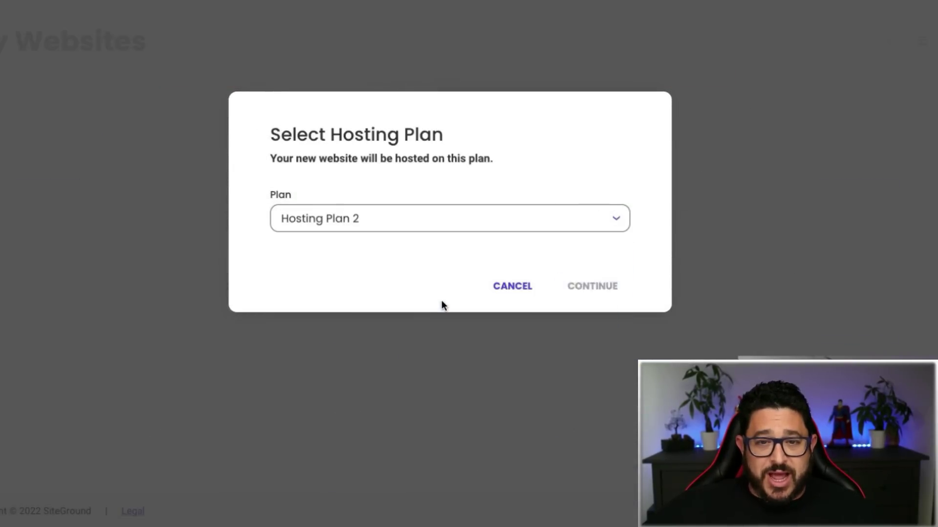
click(604, 293)
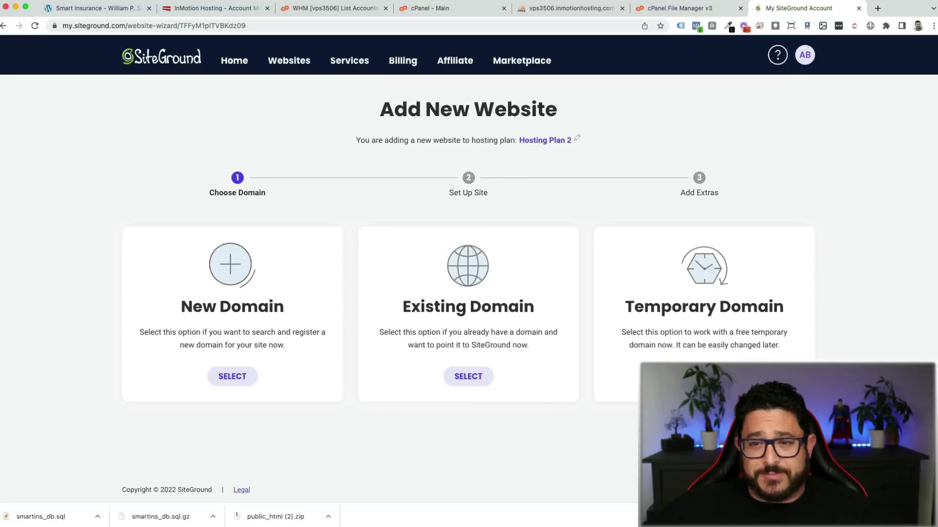
click(704, 376)
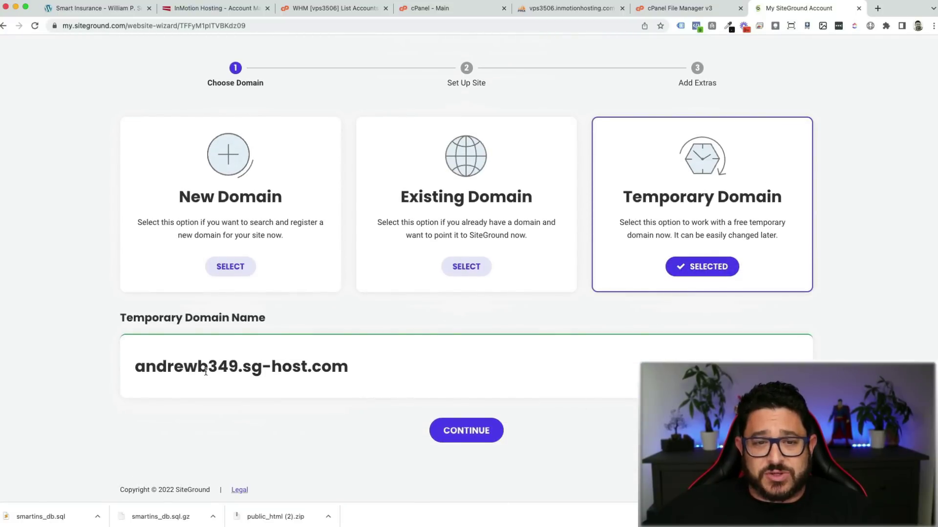
Step: Continue with the temporary domain, skip setup to create an empty site, and finish
click(470, 431)
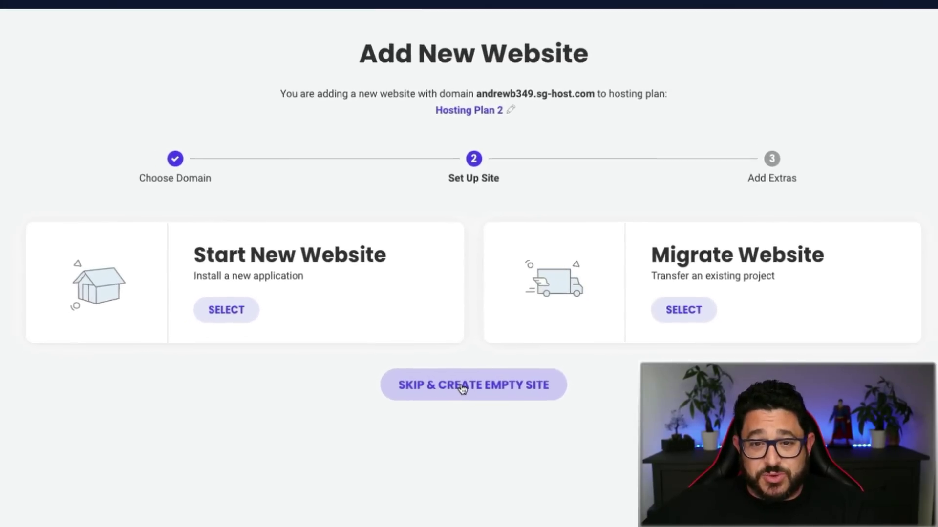
click(444, 384)
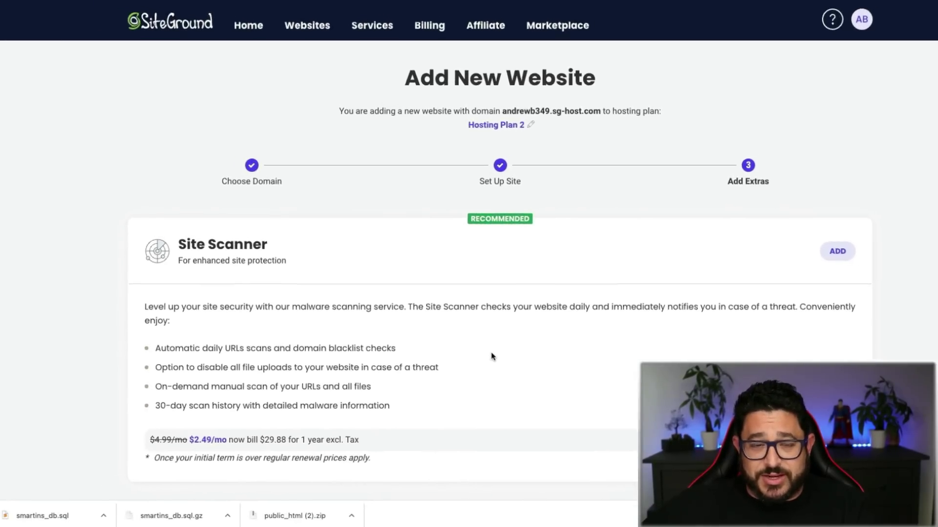
scroll(493, 357, down, 2)
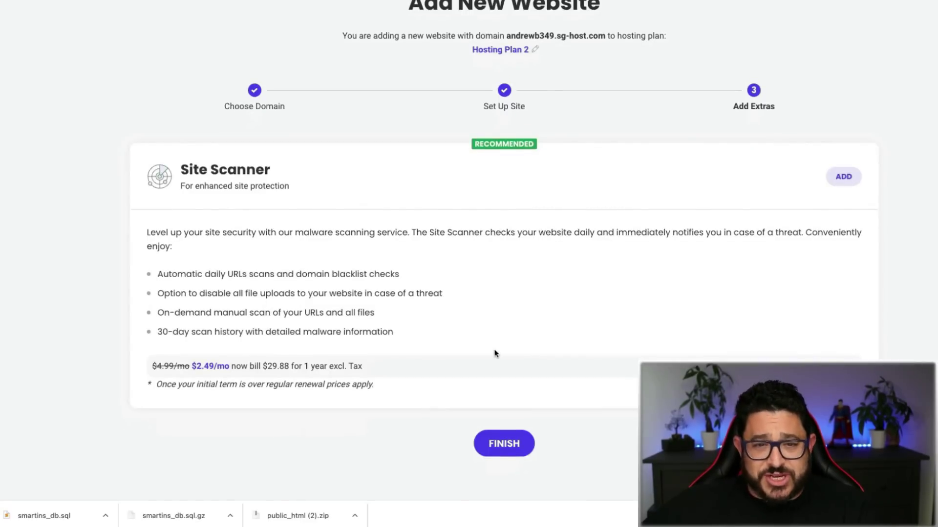
click(512, 450)
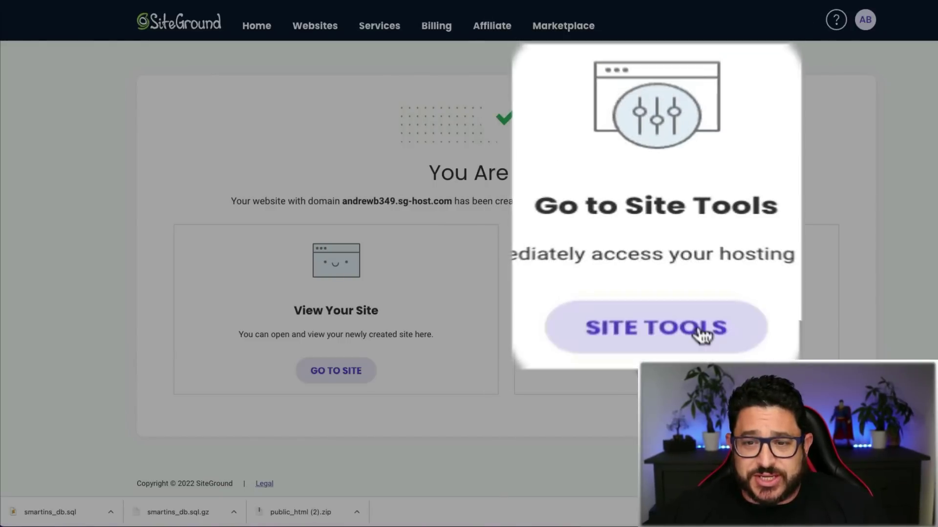
Step: Open the new site's File Manager in Site Tools and enter public_html
click(693, 374)
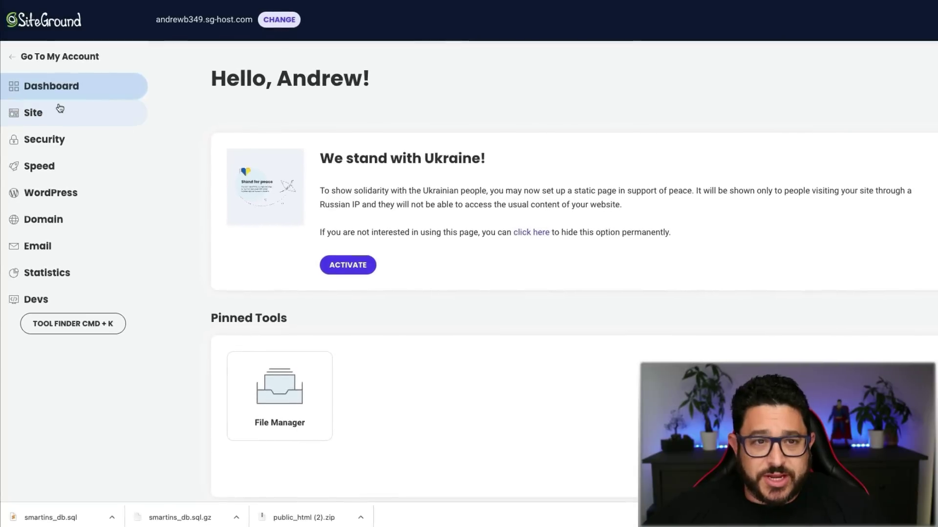
click(60, 108)
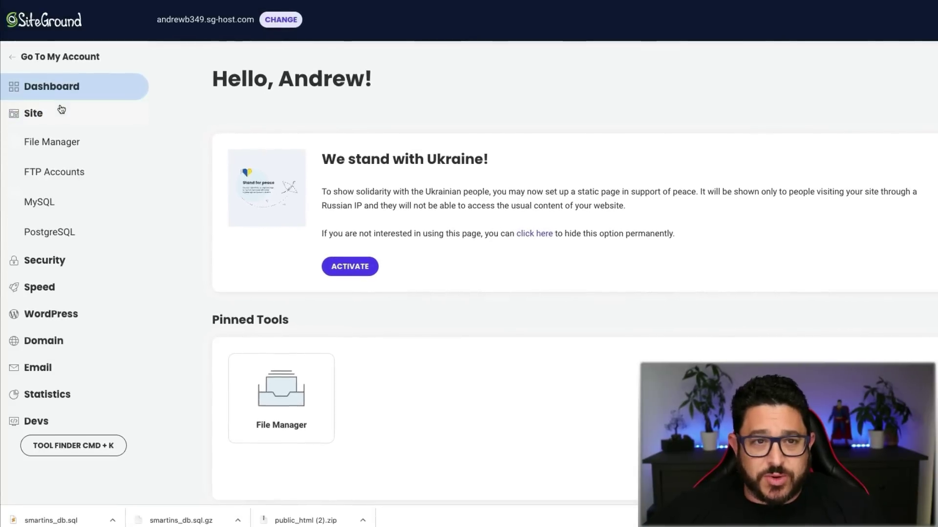
click(60, 142)
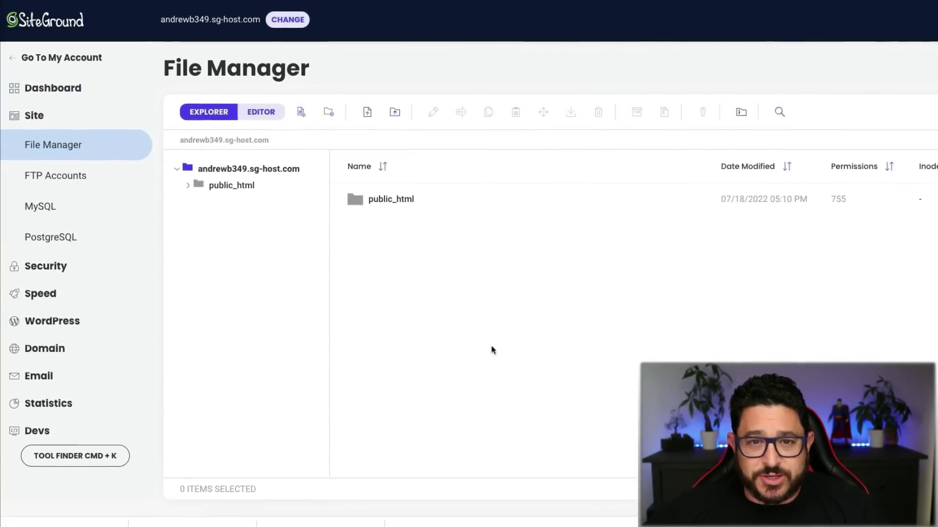
double_click(387, 198)
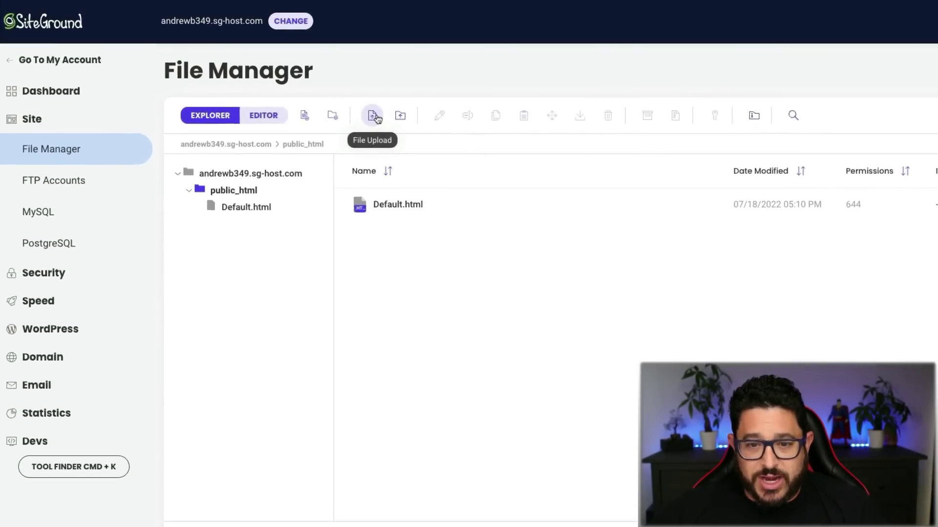
Step: Upload public_html Smart Insurance.zip from the Move Site folder into public_html
click(356, 108)
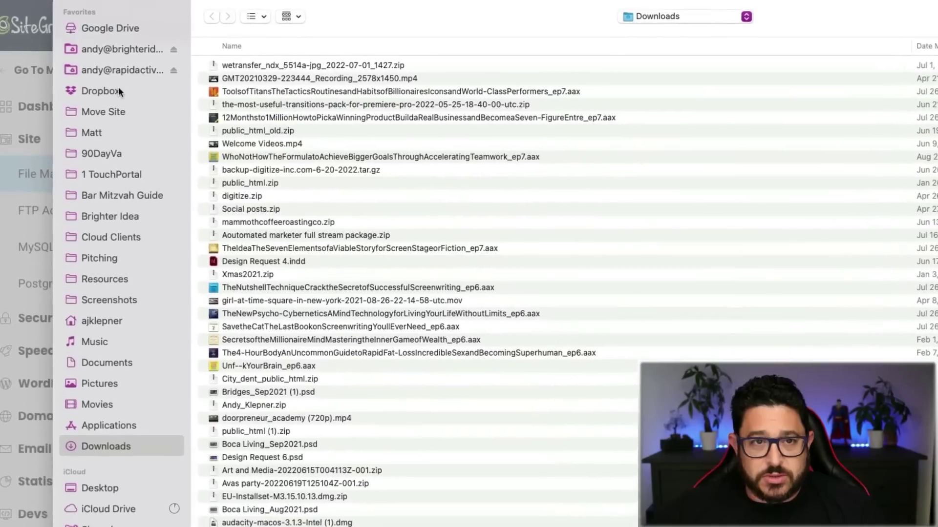
click(110, 112)
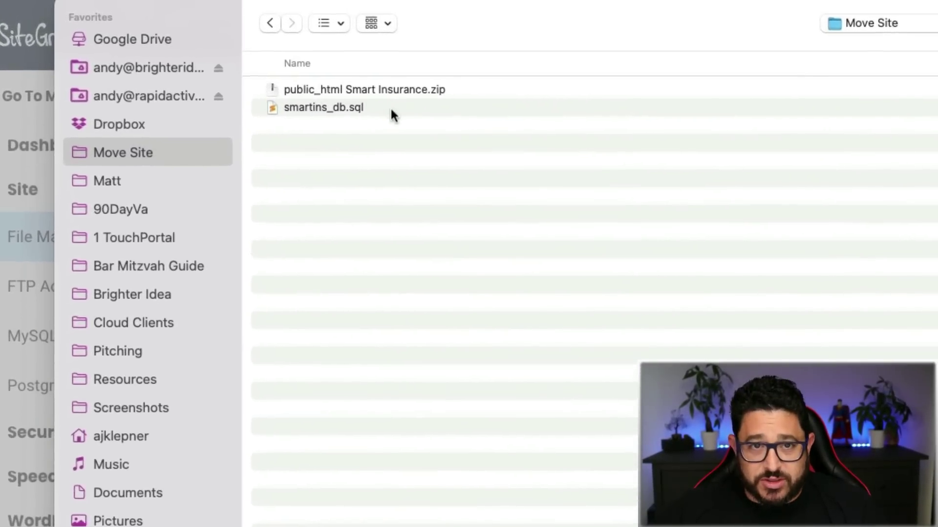
click(411, 91)
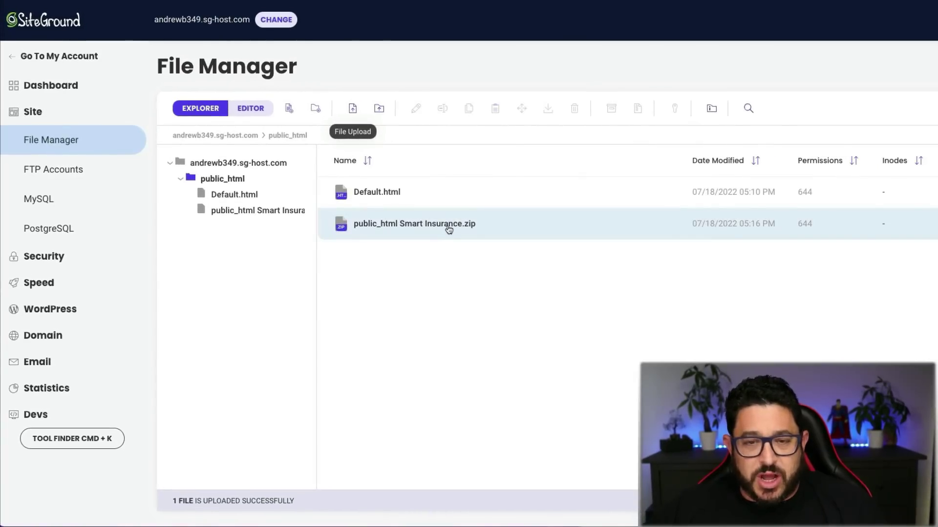
Step: Extract public_html Smart Insurance.zip in place inside public_html
right_click(449, 229)
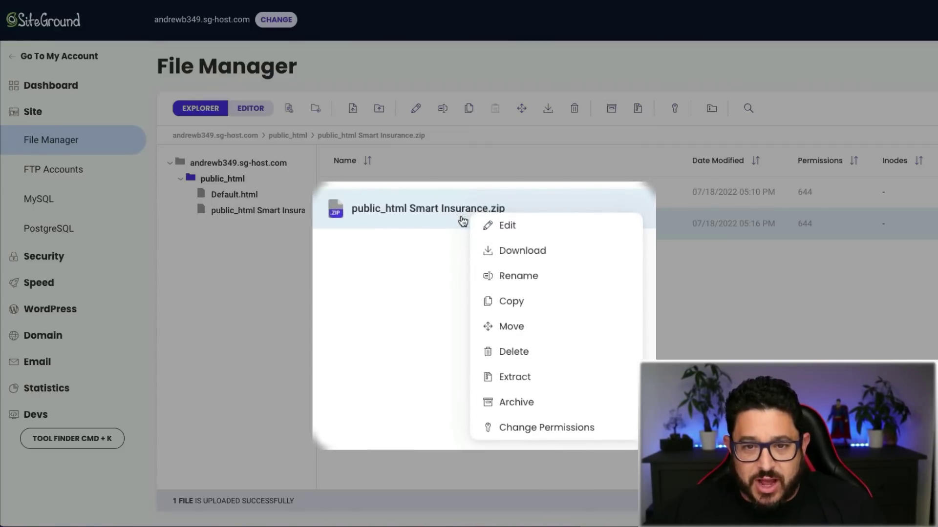
click(562, 386)
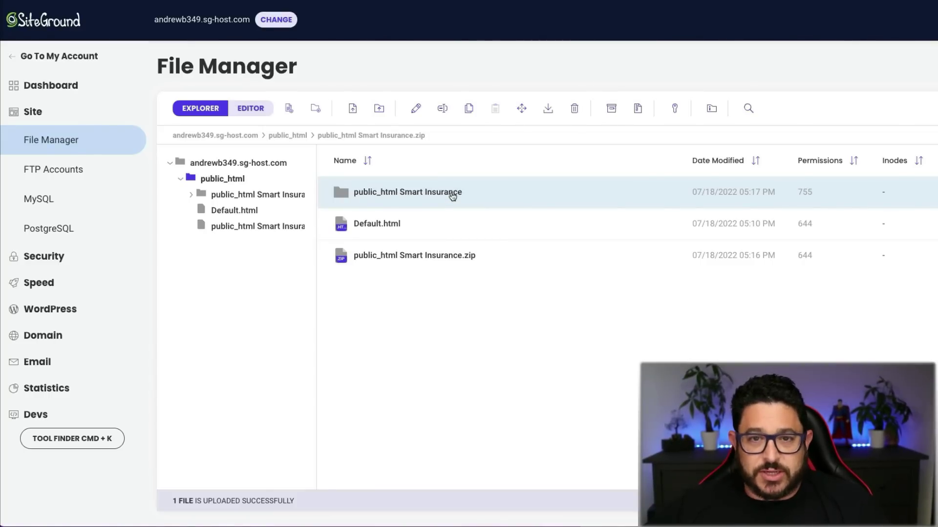
Step: Open public_html Smart Insurance's inner public_html and select wp-admin, wp-content and wp-includes
double_click(453, 194)
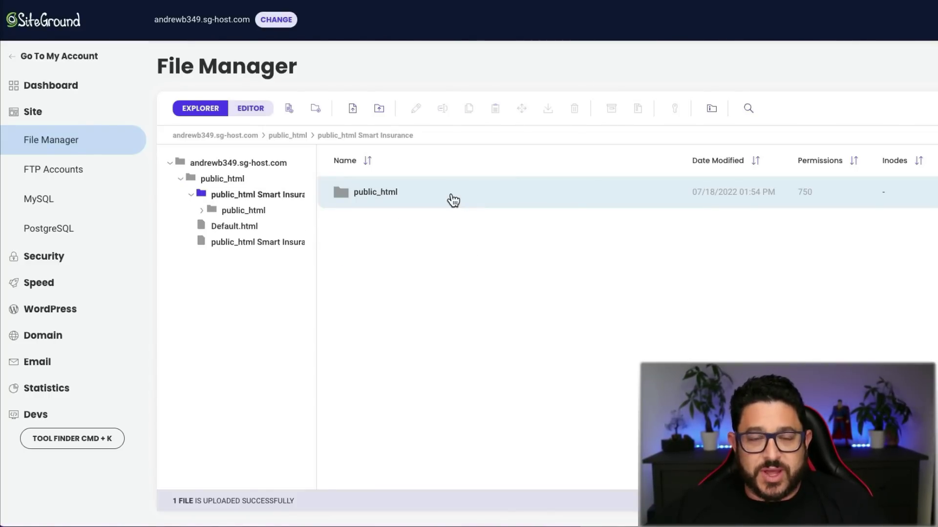
double_click(451, 193)
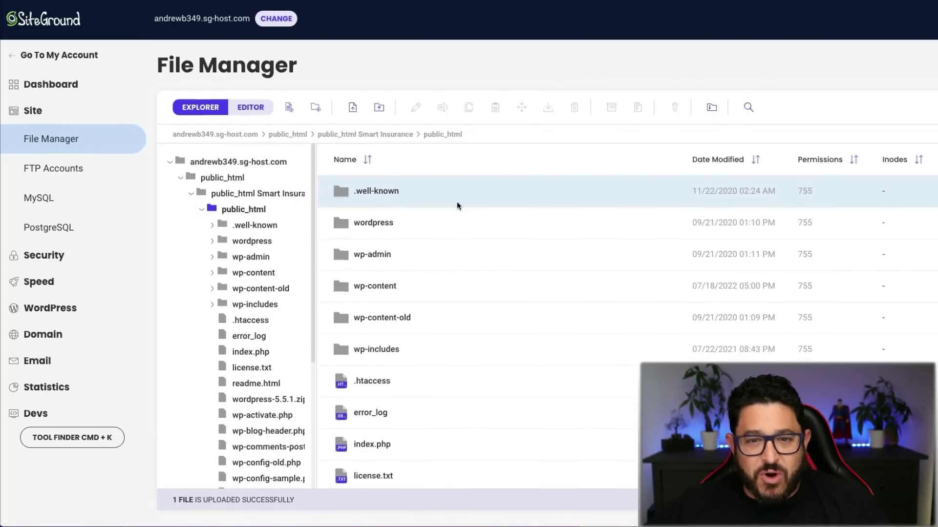
scroll(529, 292, down, 10)
scroll(529, 294, down, 3)
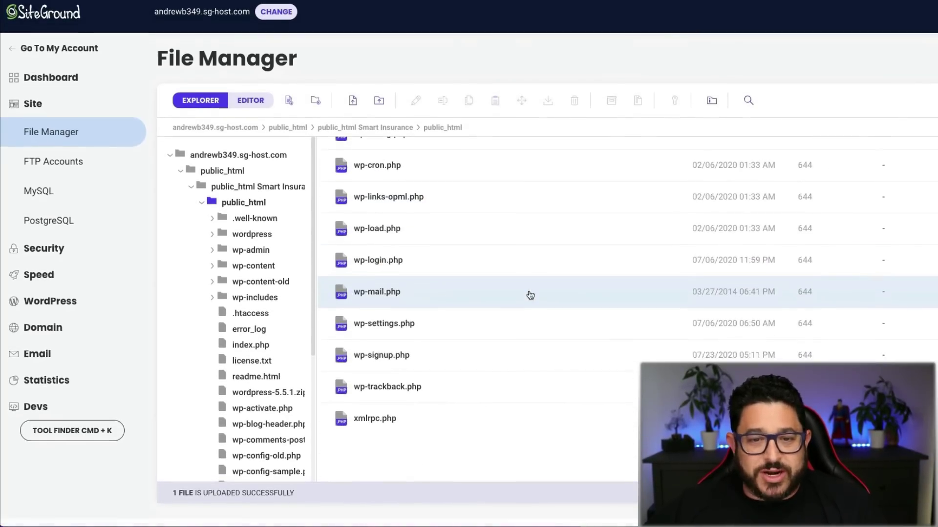
scroll(531, 298, up, 13)
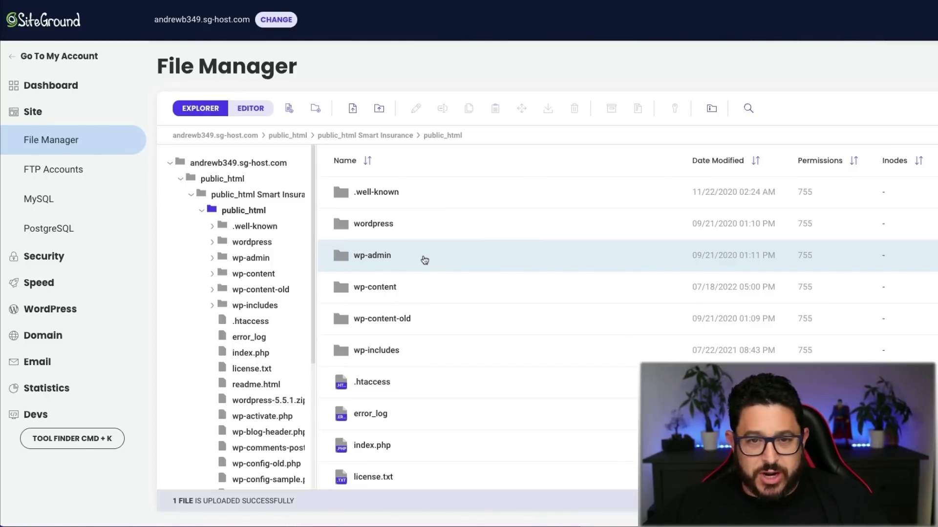
click(423, 261)
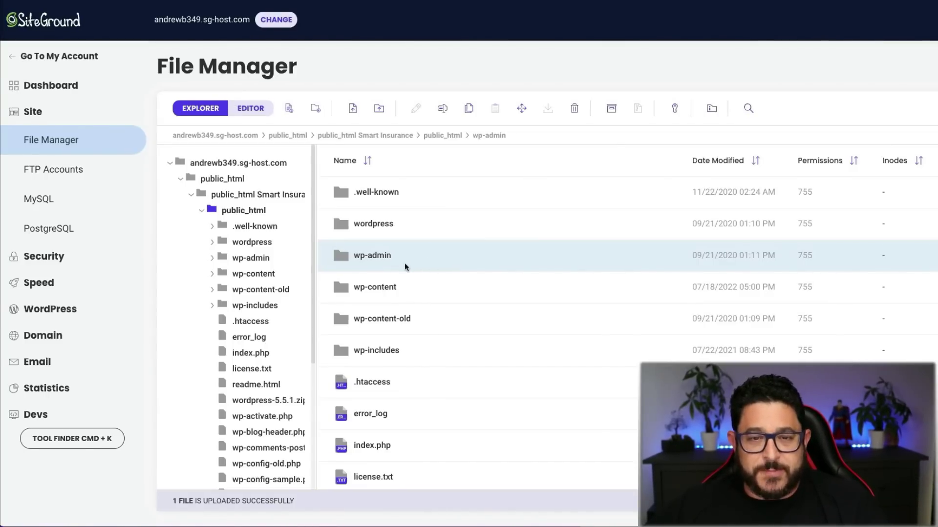
ctrl+click(424, 285)
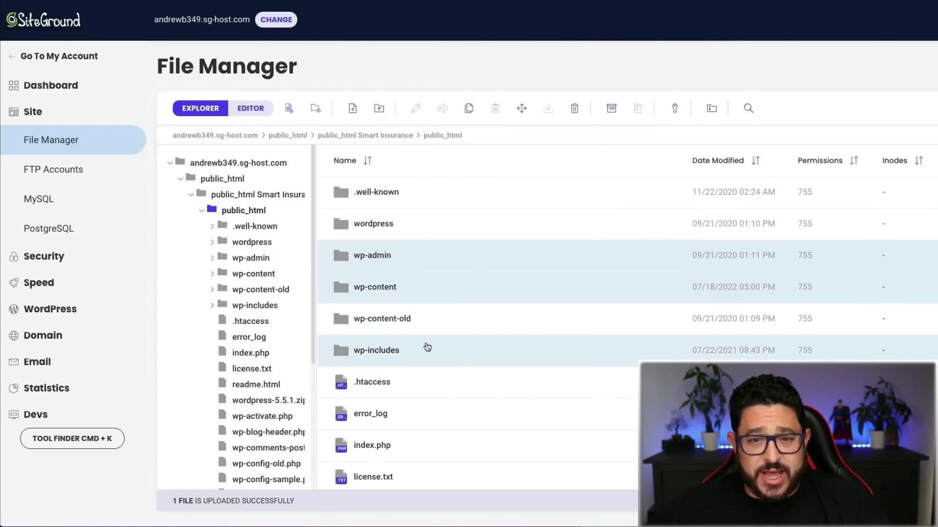
Step: Move the three wp- folders to /andrewb349.sg-host.com/public_html/
right_click(450, 350)
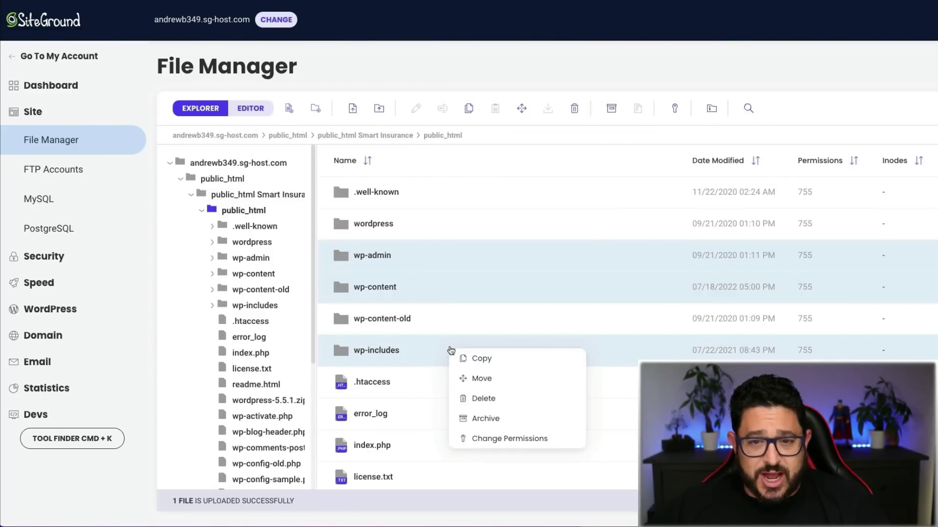
click(488, 374)
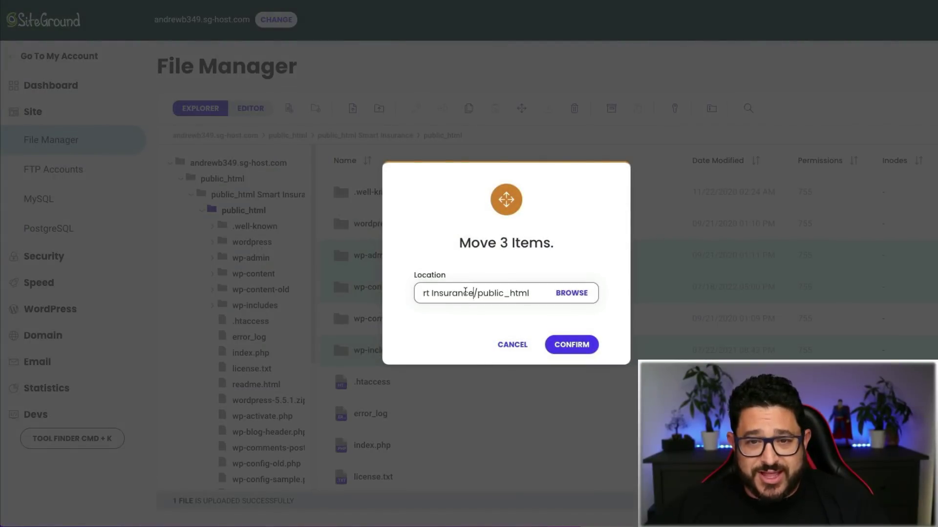
drag(465, 292, 559, 312)
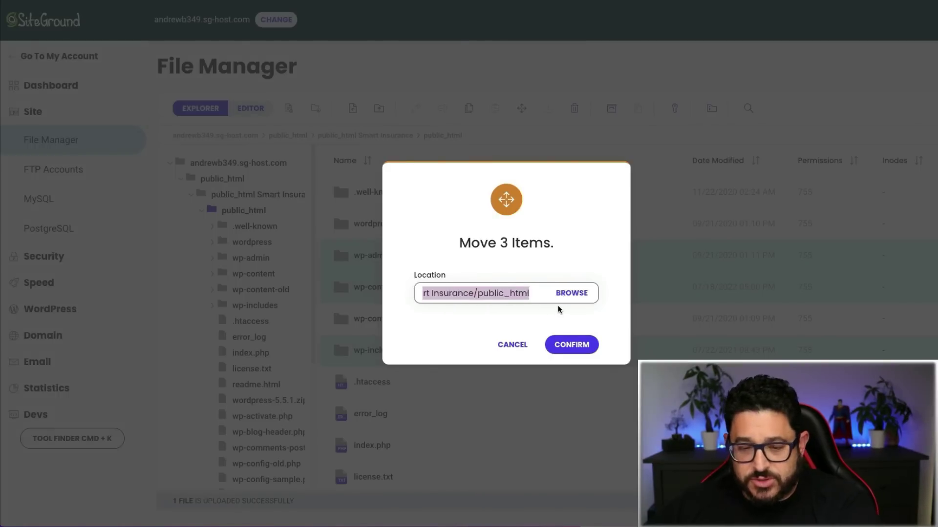
key(BackSpace)
click(566, 346)
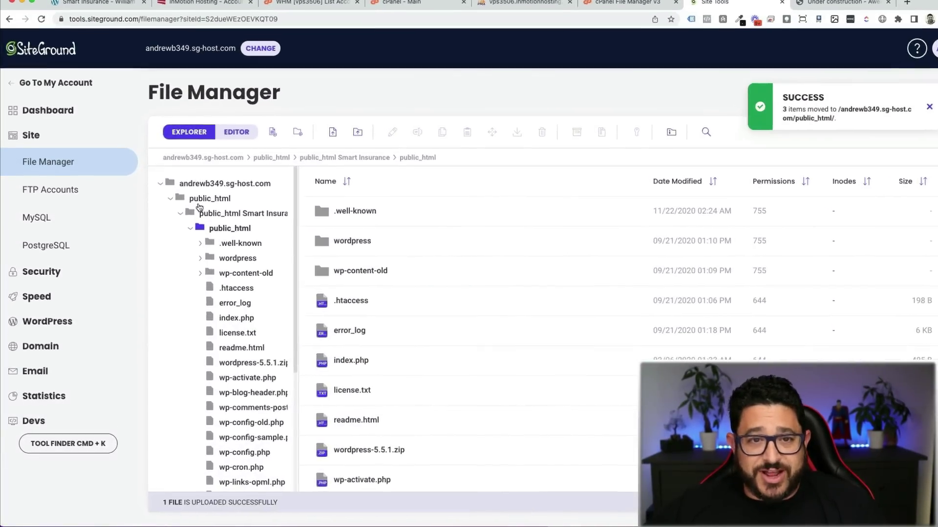
Step: Delete wordpress-5.5.1.zip from the nested public_html folder
click(205, 186)
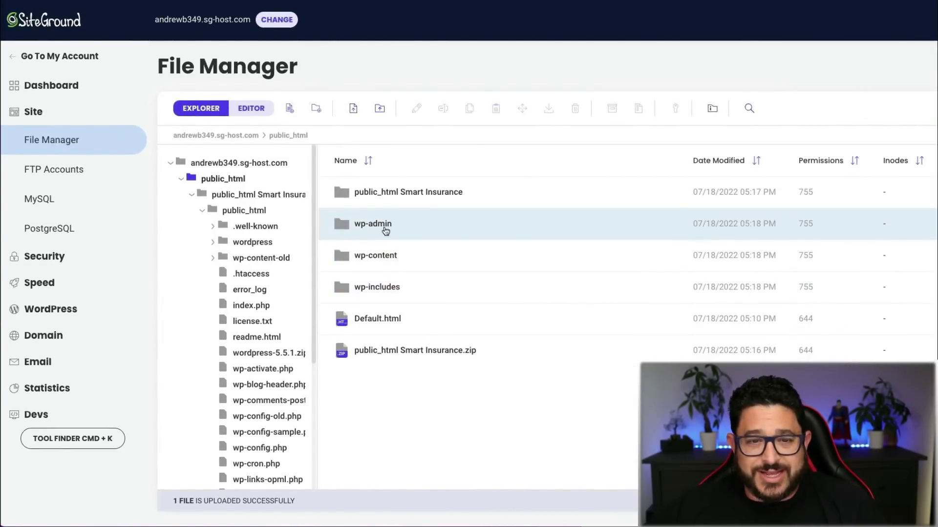
click(259, 211)
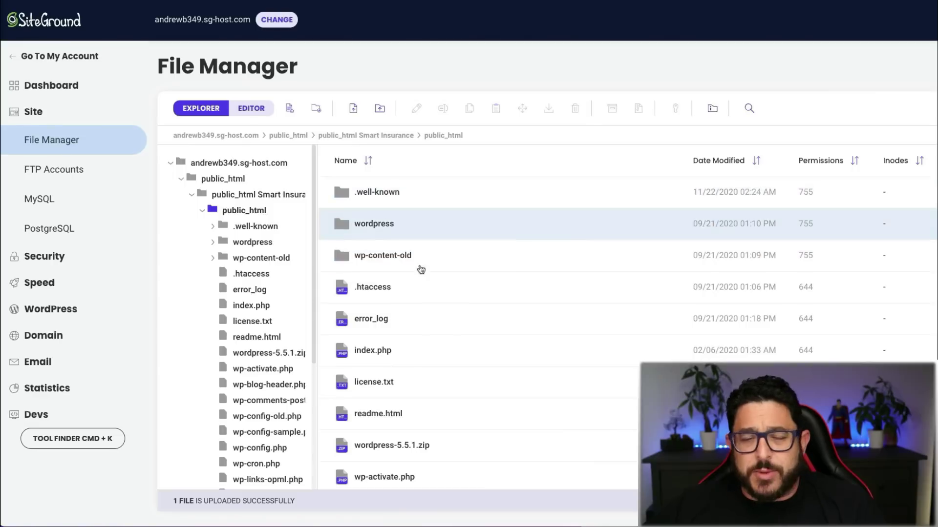
click(434, 279)
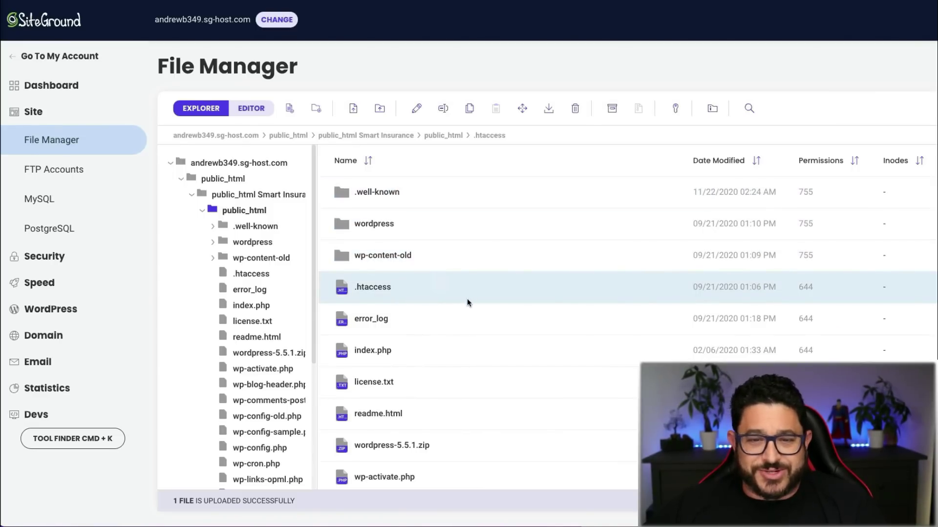
click(498, 443)
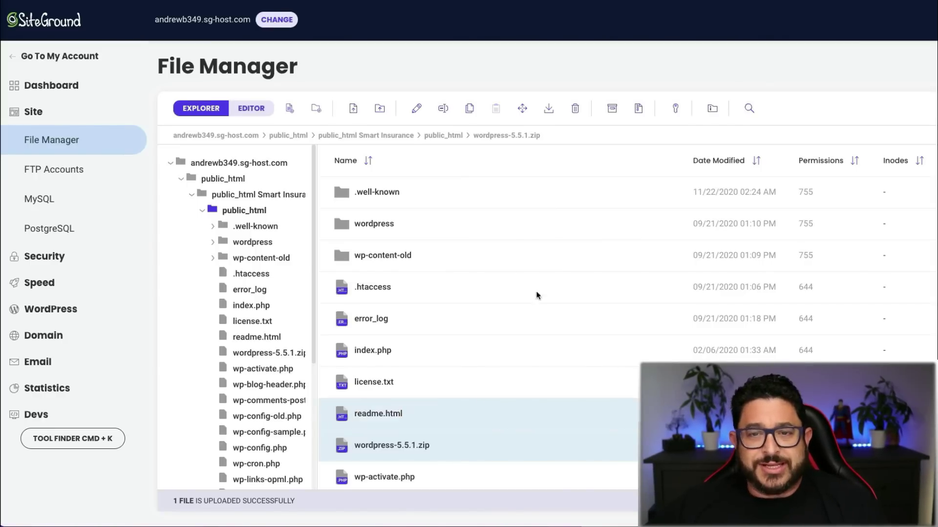
click(570, 113)
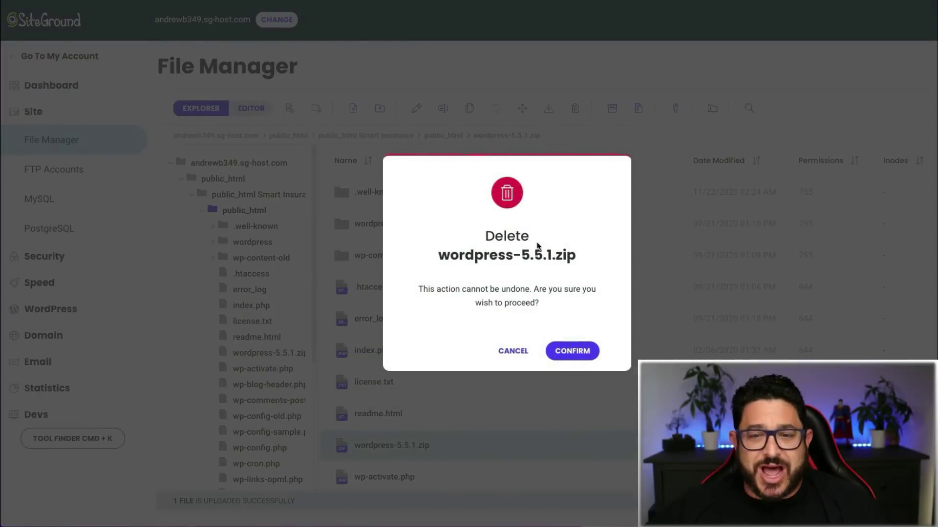
click(556, 351)
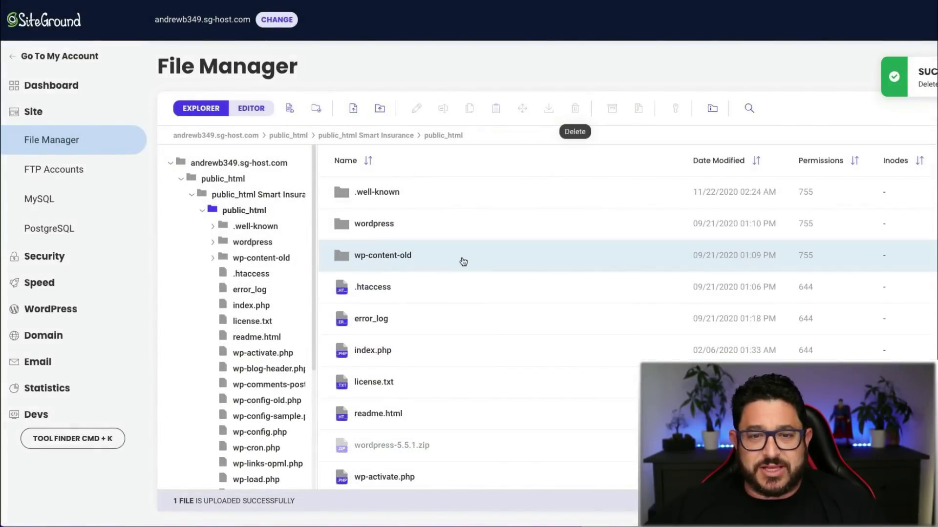
Step: Delete the .well-known, wordpress and wp-content-old folders from the nested public_html
drag(463, 261, 518, 169)
click(575, 110)
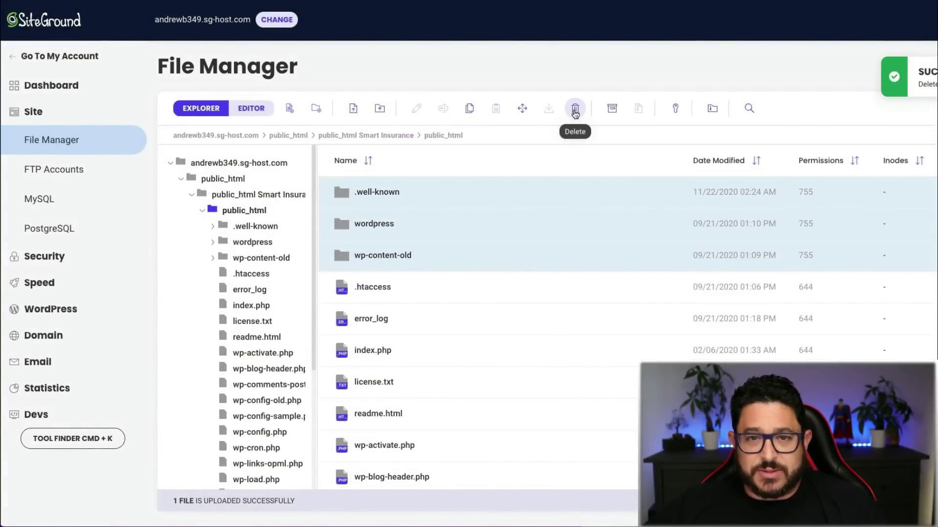
click(573, 351)
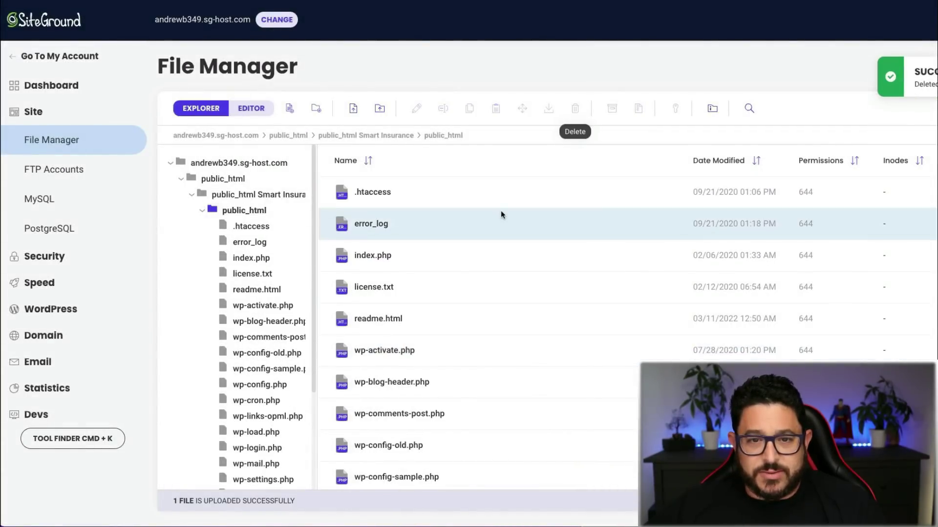
scroll(500, 211, down, 4)
scroll(500, 213, down, 5)
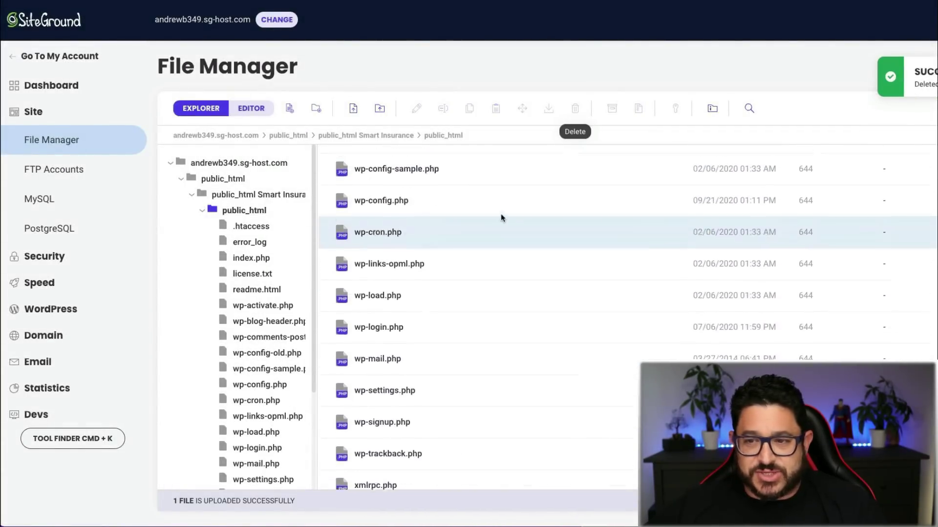
scroll(500, 214, up, 6)
scroll(500, 214, up, 3)
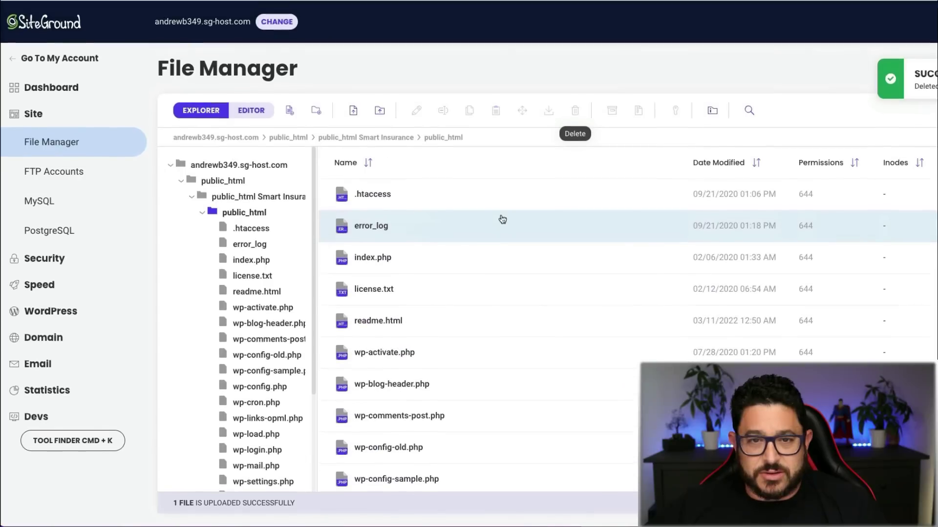
click(455, 200)
scroll(469, 245, down, 9)
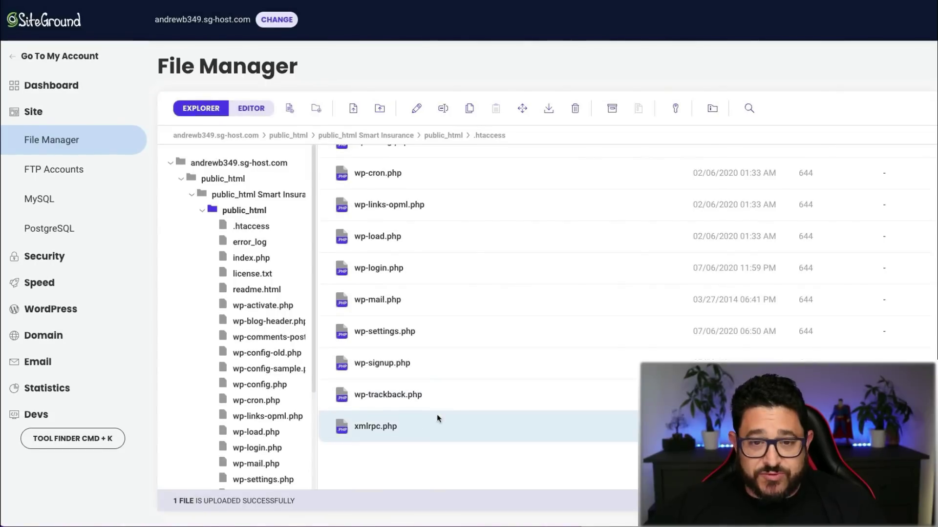
Step: Move the 20 remaining files, .htaccess through xmlrpc.php, into the root public_html
shift+click(438, 421)
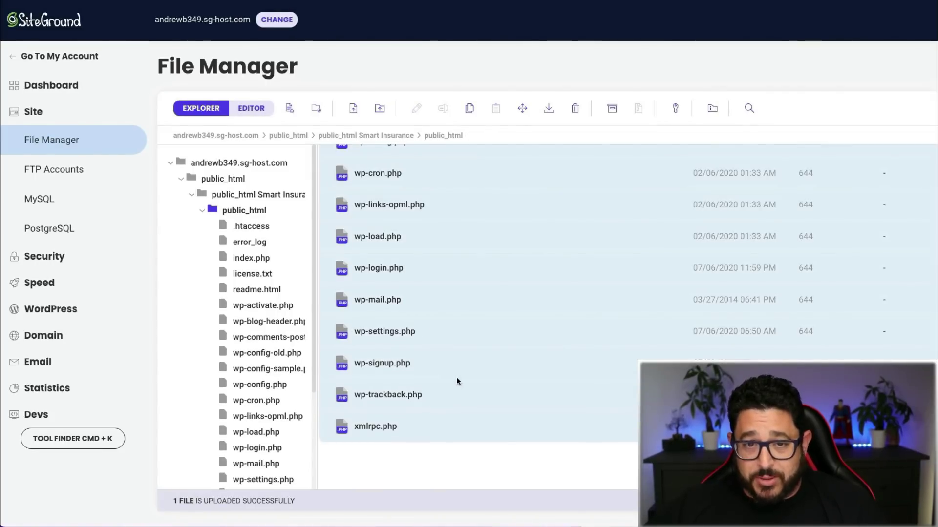
right_click(473, 361)
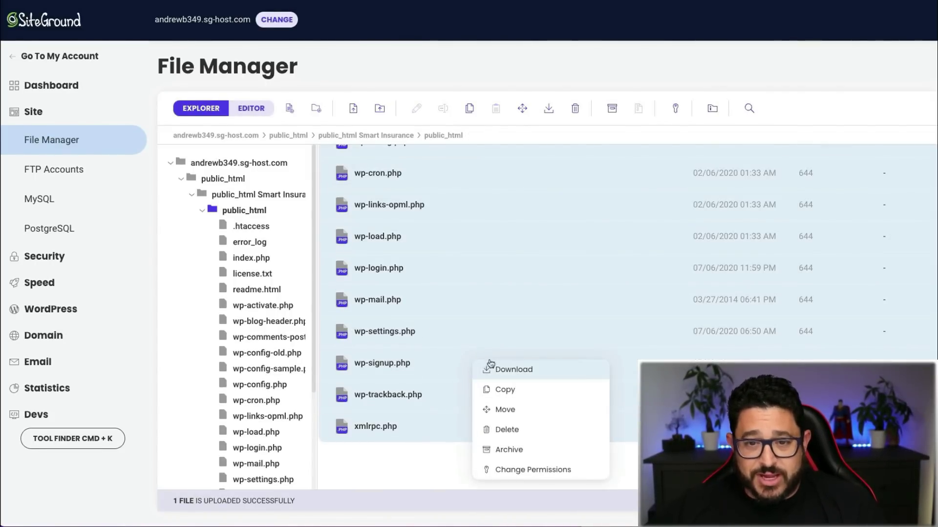
click(508, 406)
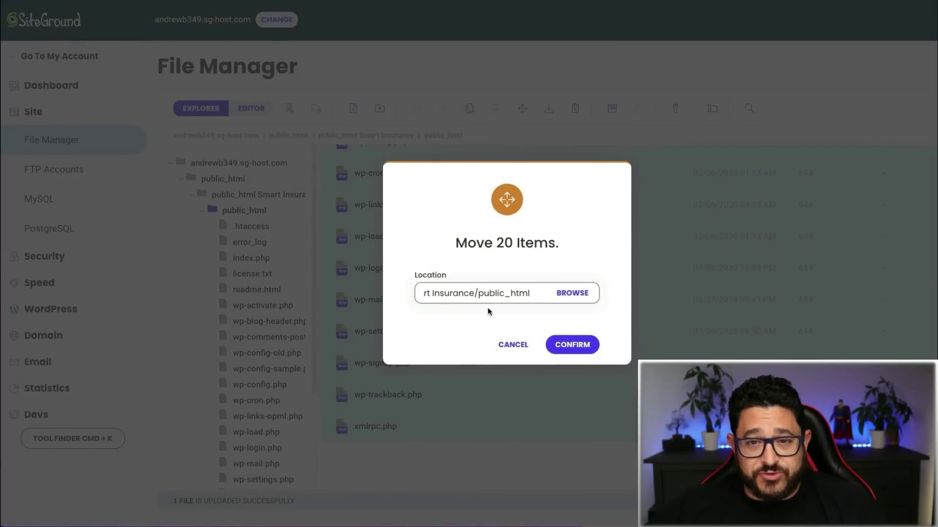
drag(531, 290, 464, 295)
key(BackSpace)
key(BackSpace)
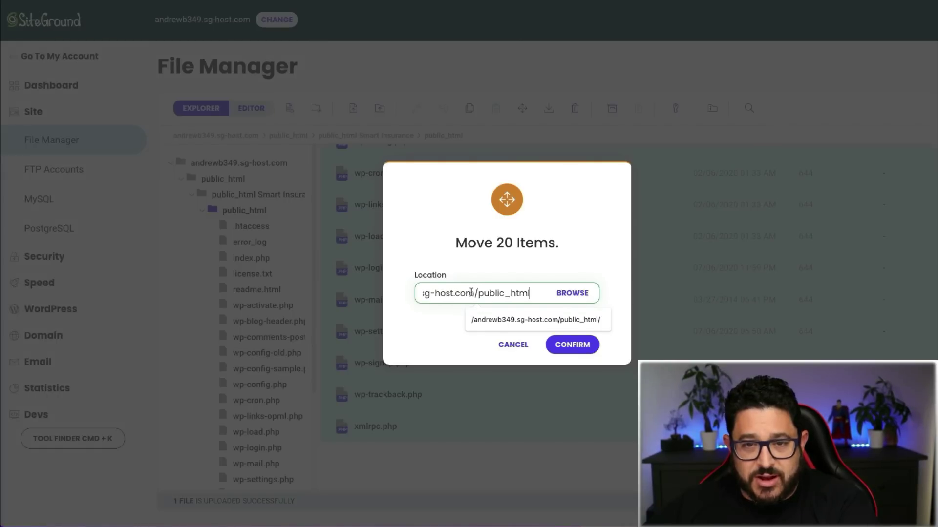
click(557, 353)
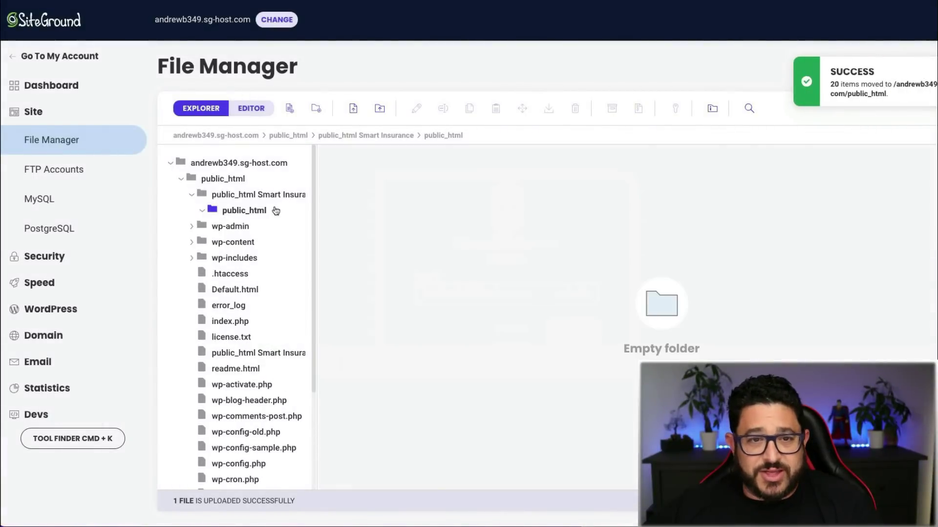
click(223, 179)
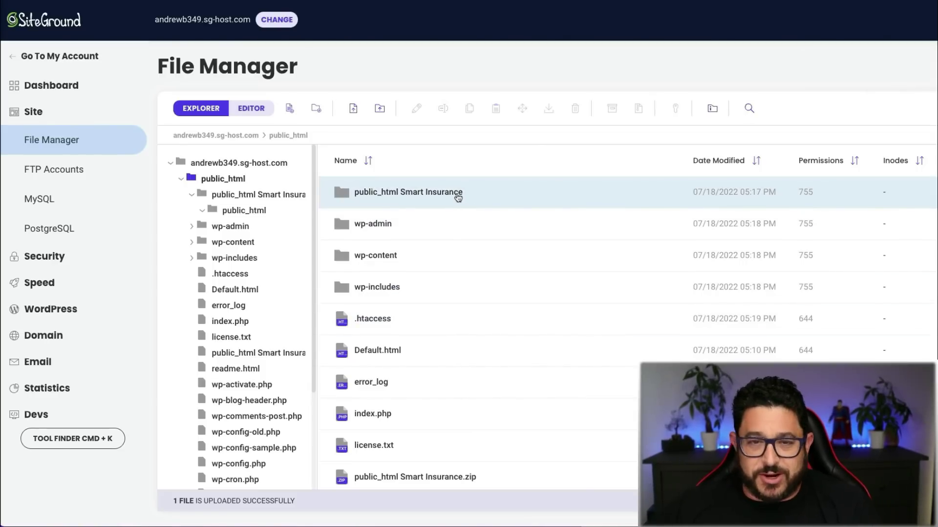
Step: Delete the empty public_html Smart Insurance folder from the top-level public_html
click(489, 195)
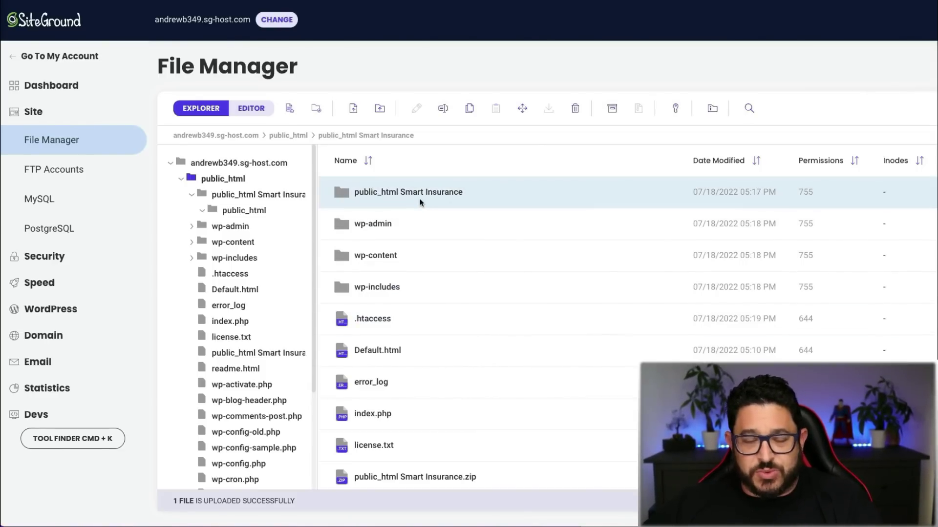
scroll(422, 200, down, 5)
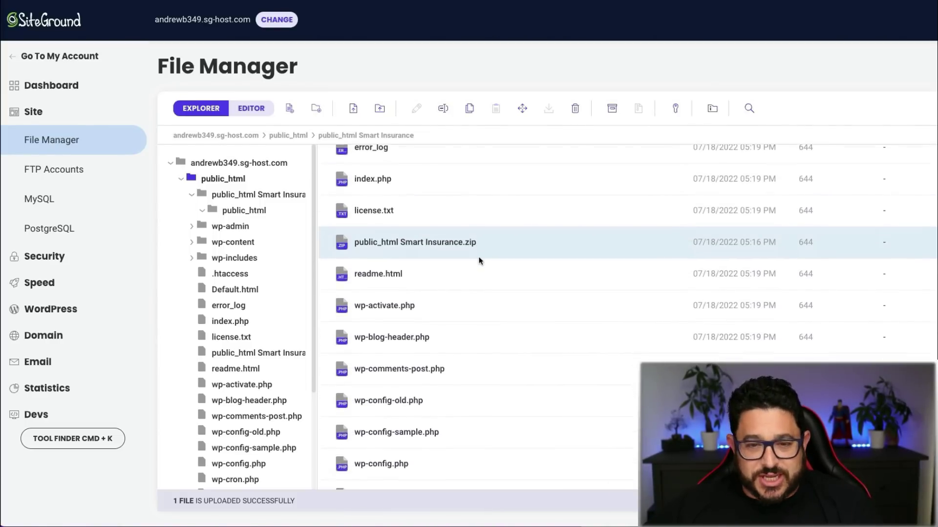
scroll(479, 262, down, 8)
scroll(478, 261, up, 8)
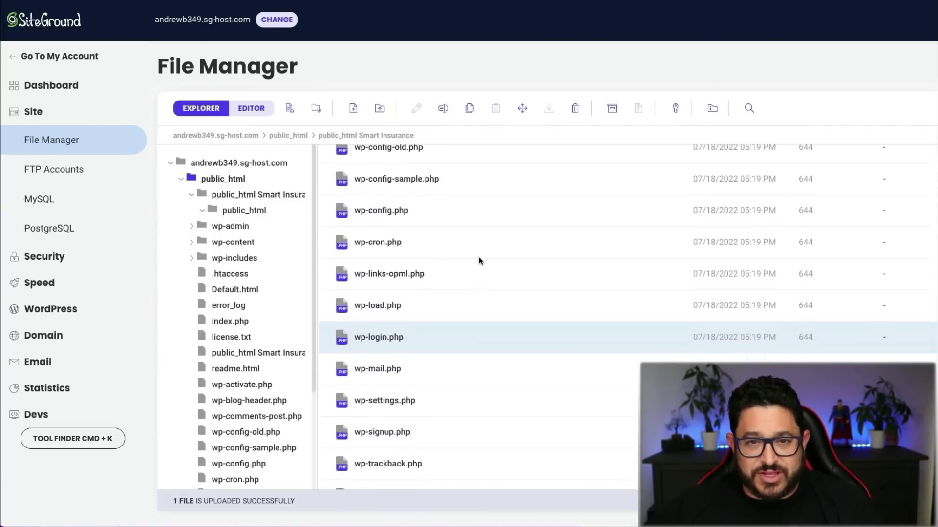
scroll(480, 261, up, 5)
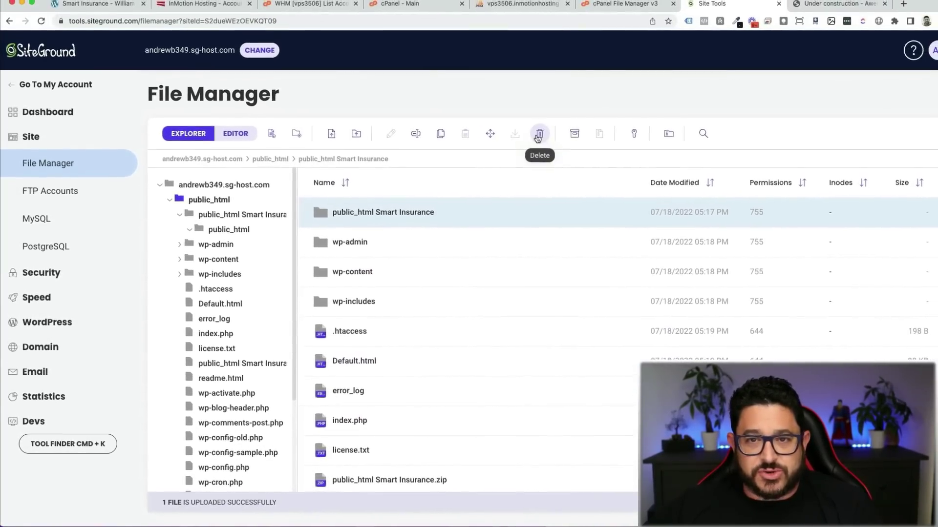
click(544, 130)
click(537, 373)
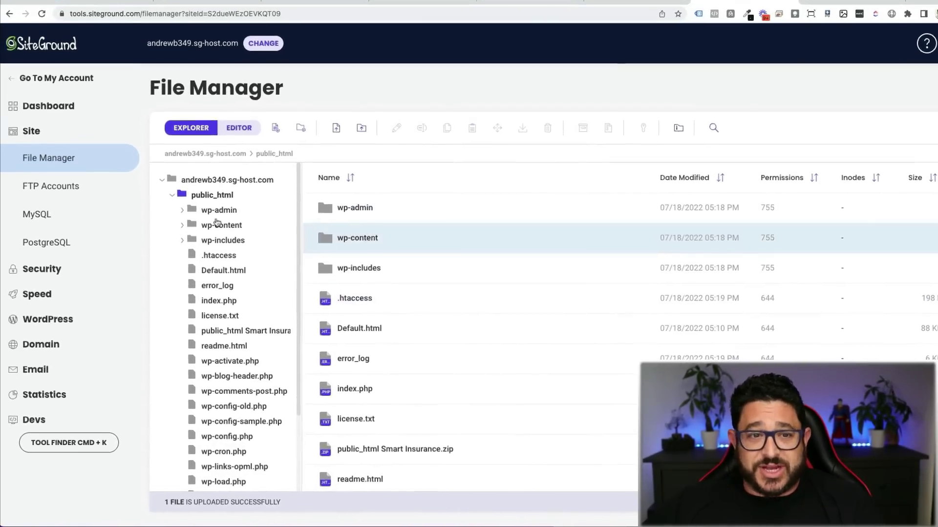
Step: Create a new MySQL database on the Site > MySQL page and select its name
click(64, 207)
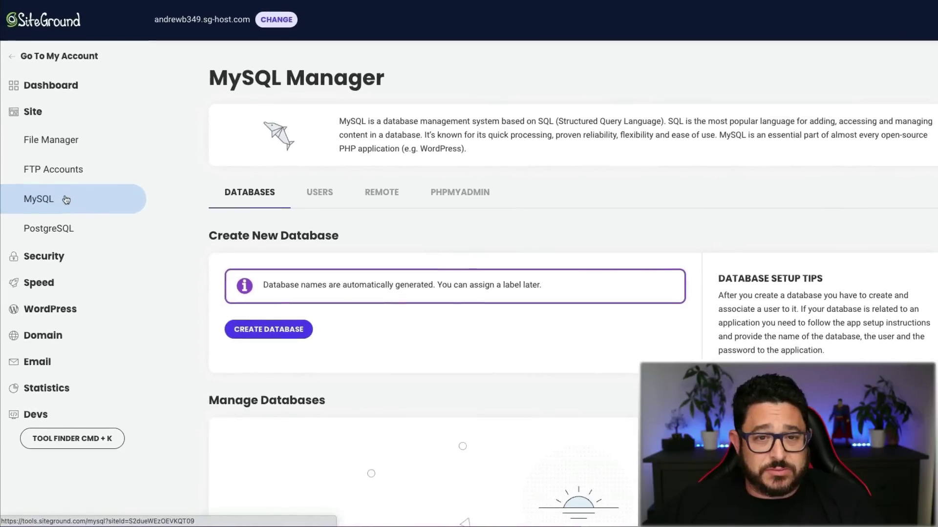
click(279, 328)
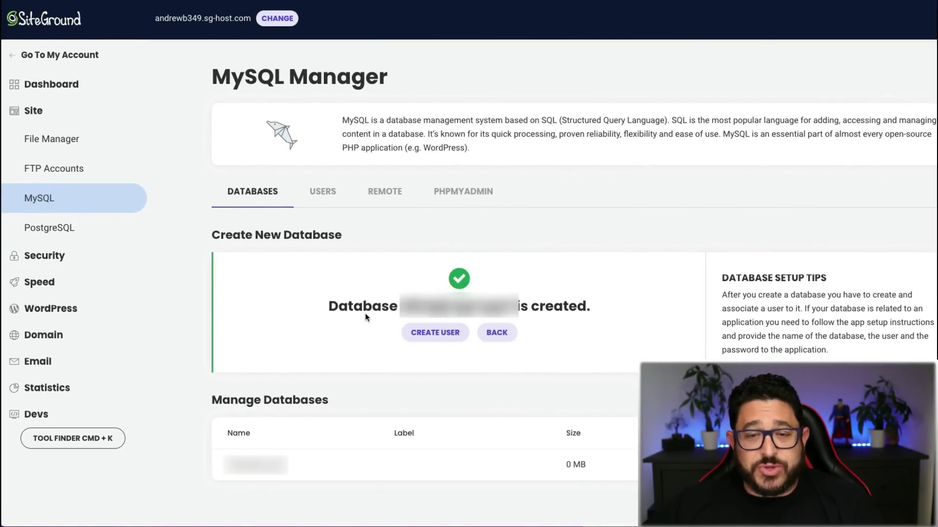
double_click(414, 301)
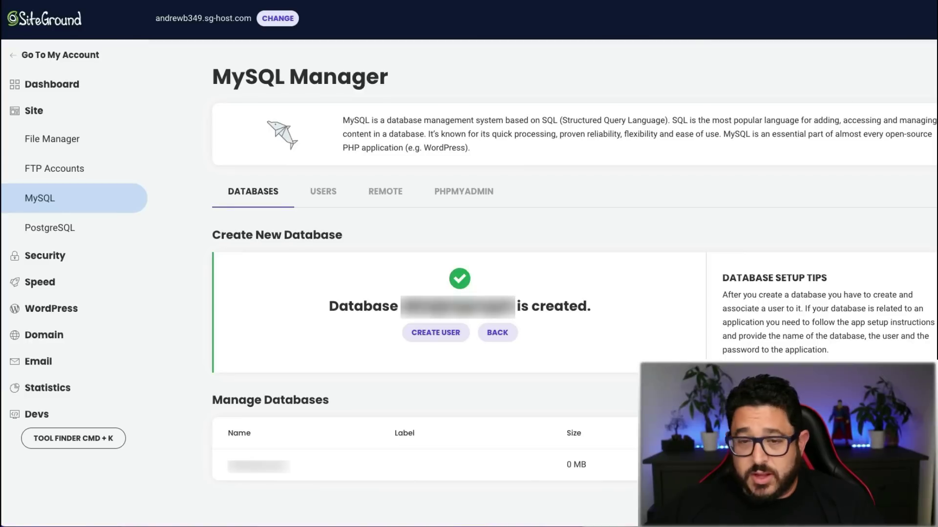
Step: Create a MySQL user, copy its username, and grant it All Privileges on the new database
click(436, 334)
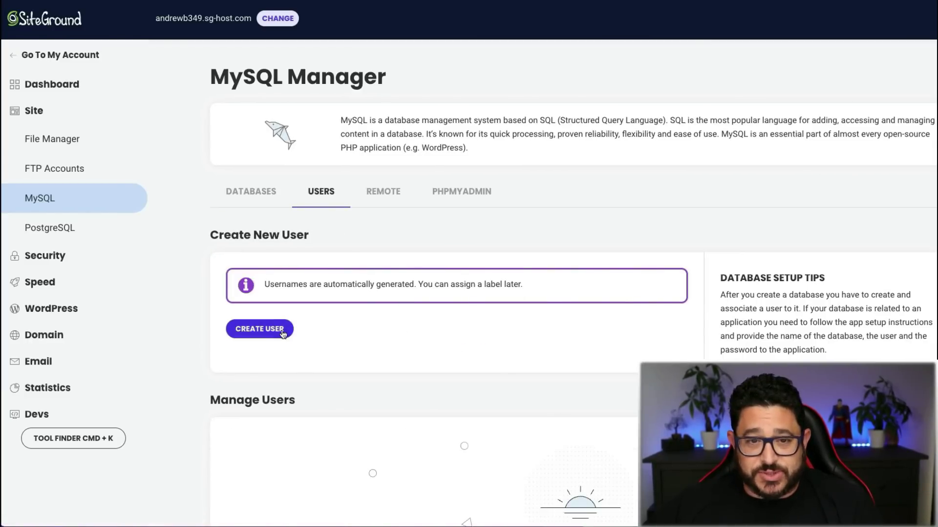
click(278, 329)
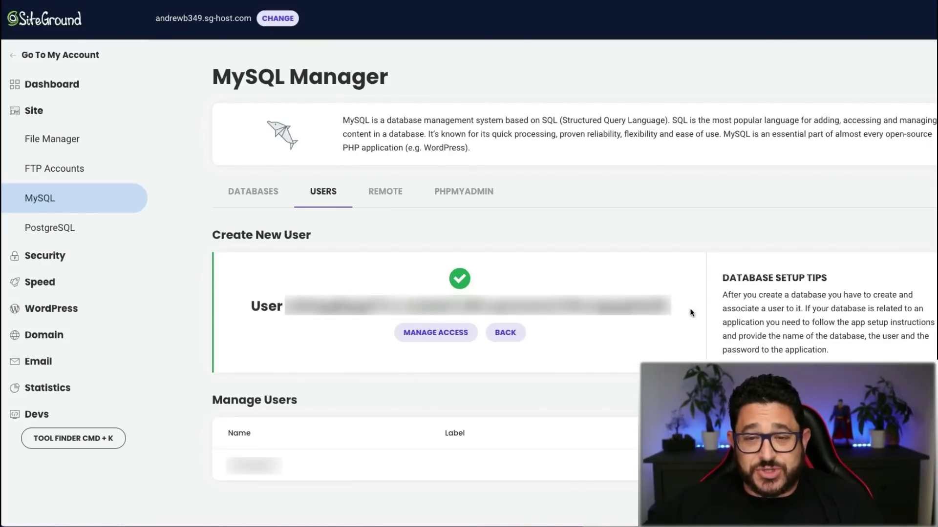
drag(672, 306, 288, 306)
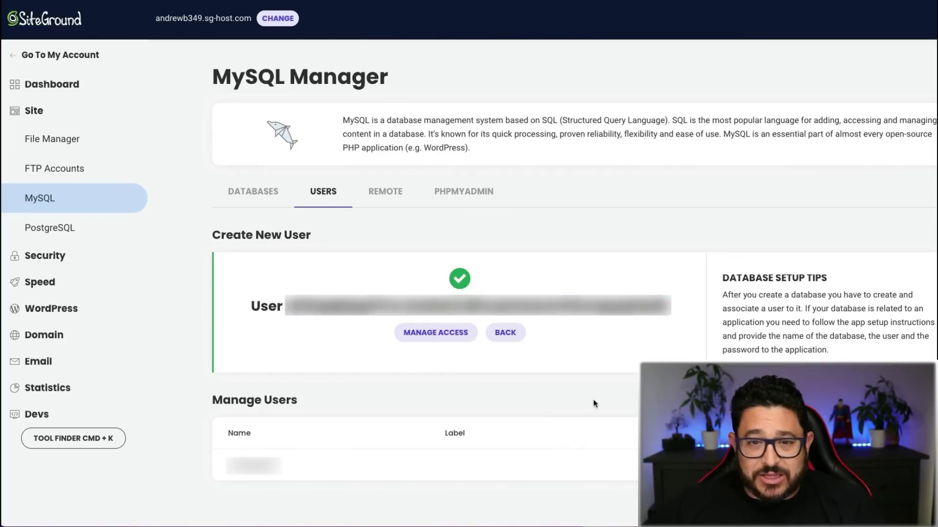
click(437, 336)
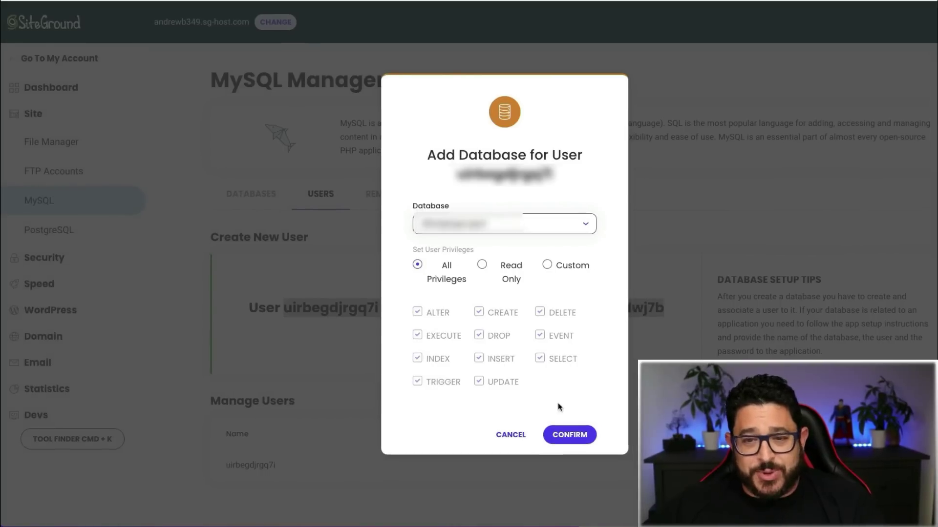
click(569, 432)
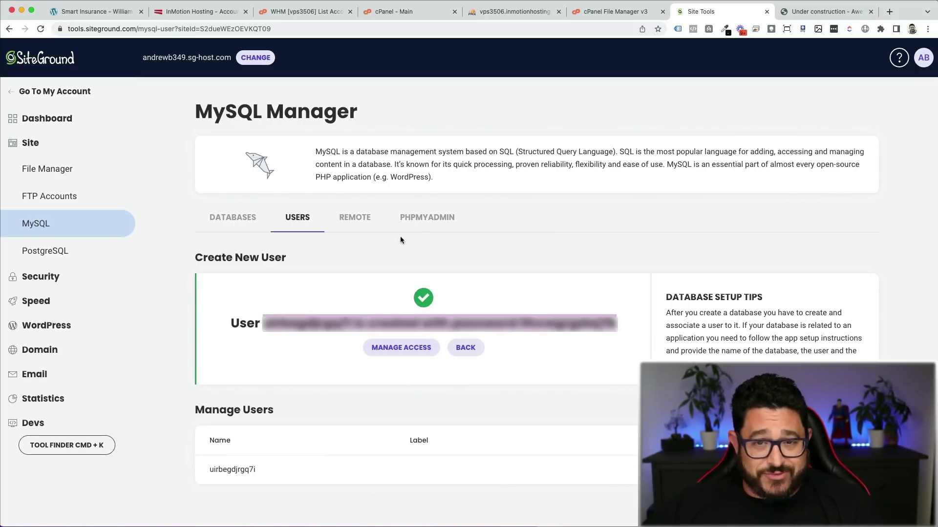
Step: Launch phpMyAdmin from MySQL Manager's PHPMYADMIN tab
click(428, 218)
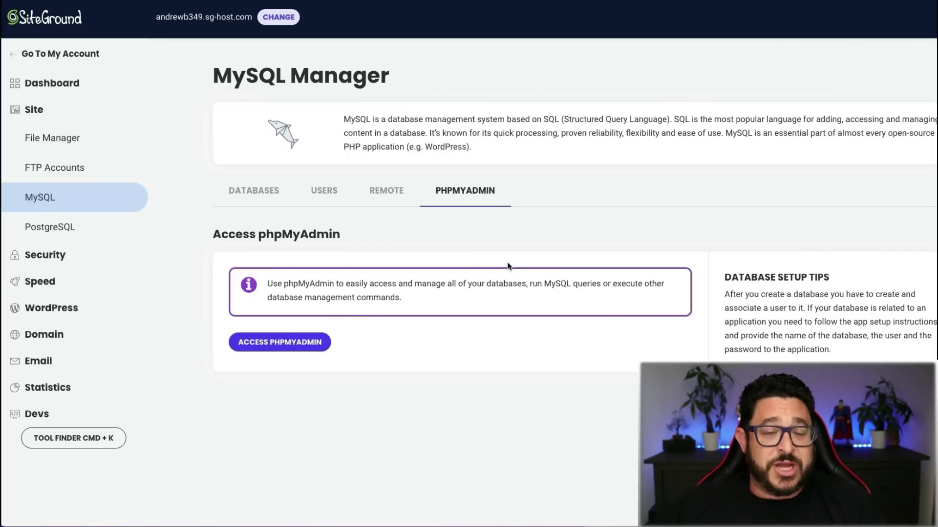
click(250, 346)
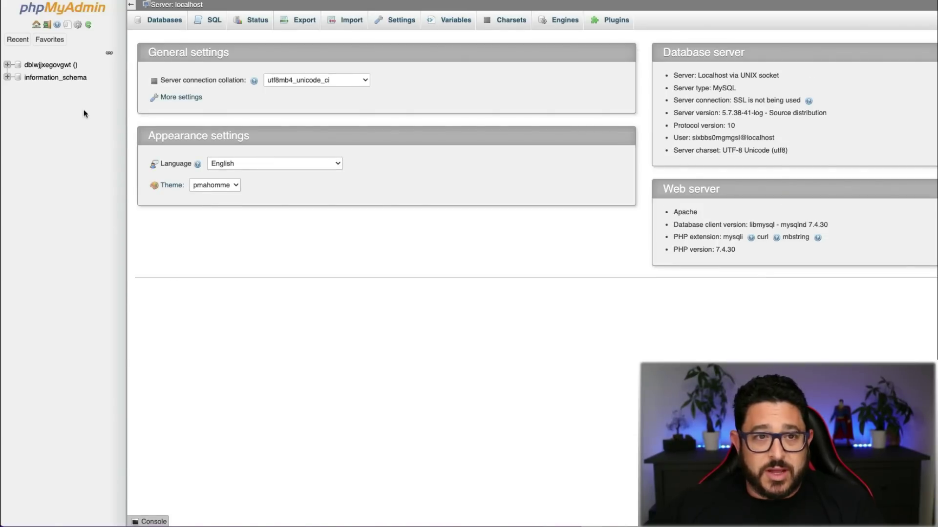
Step: Import smartins_db.sql into the empty database, check its wp_ tables, and return to Site Tools
click(41, 66)
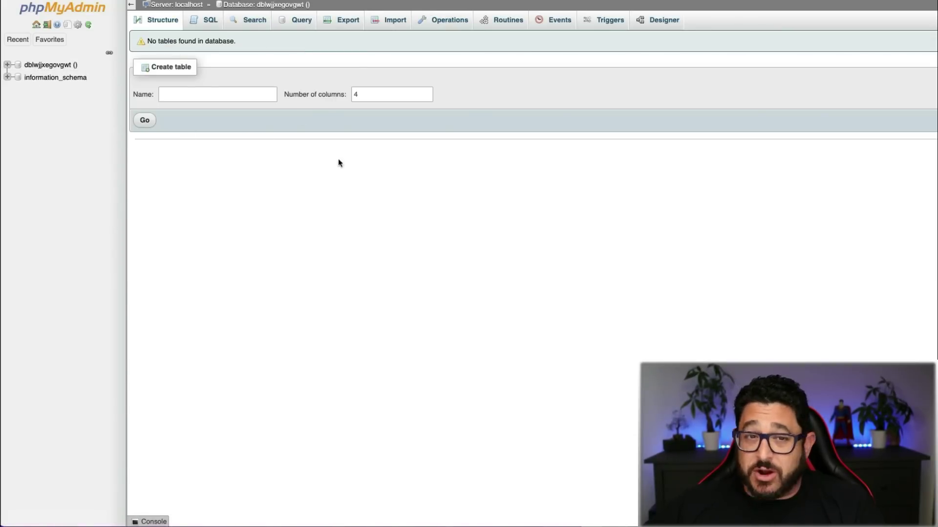
click(396, 21)
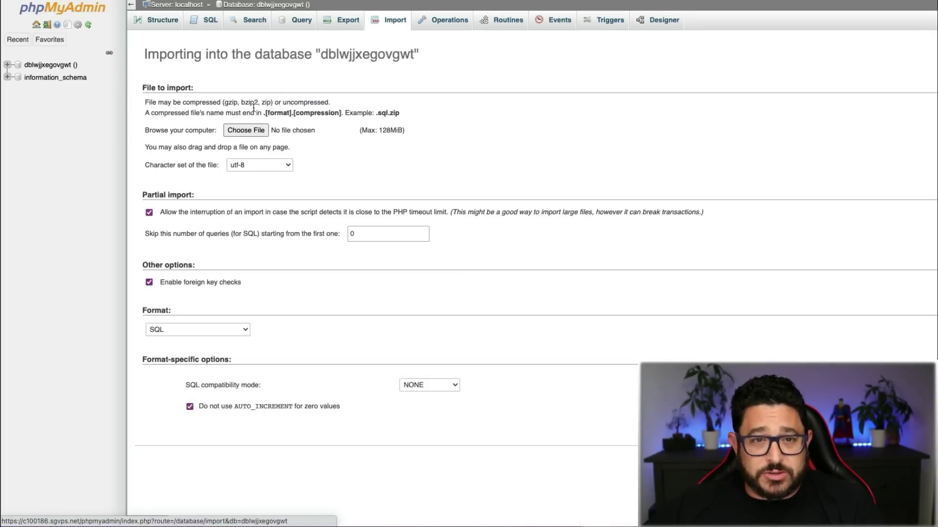
click(246, 130)
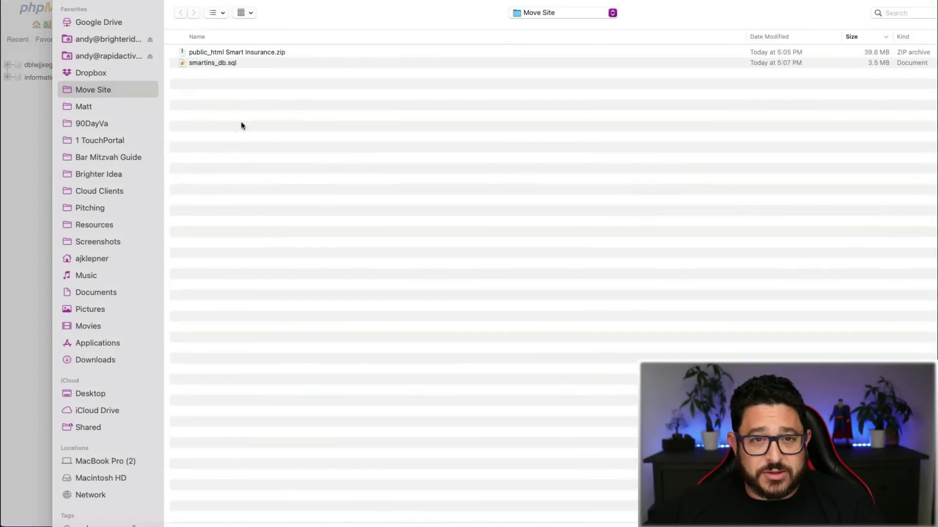
double_click(226, 63)
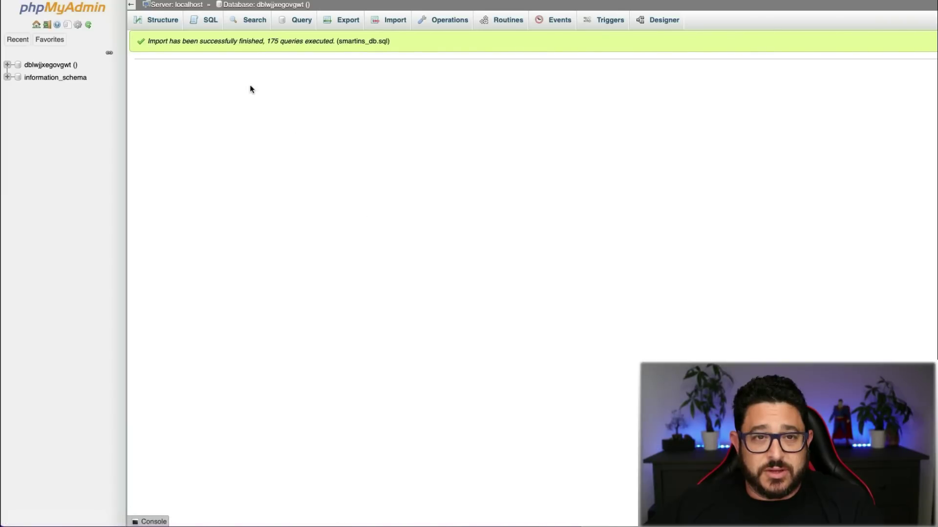
click(169, 23)
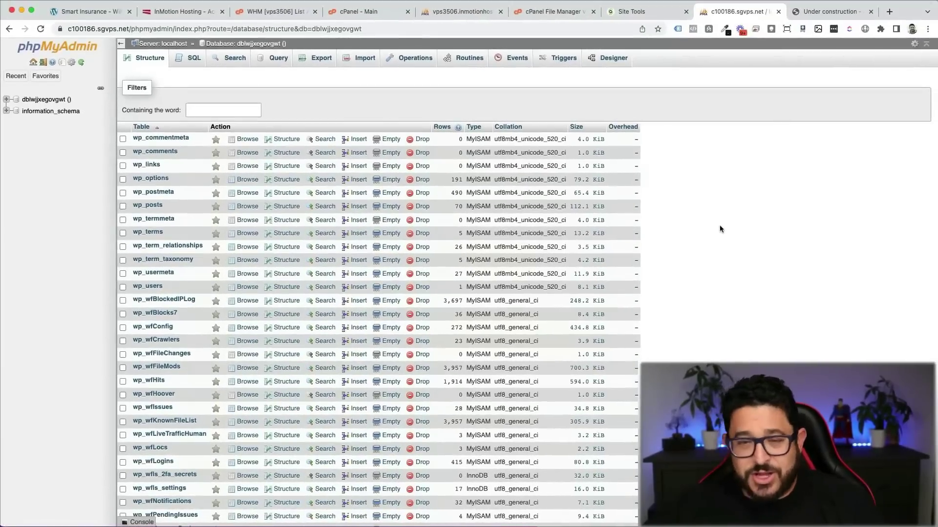
click(662, 14)
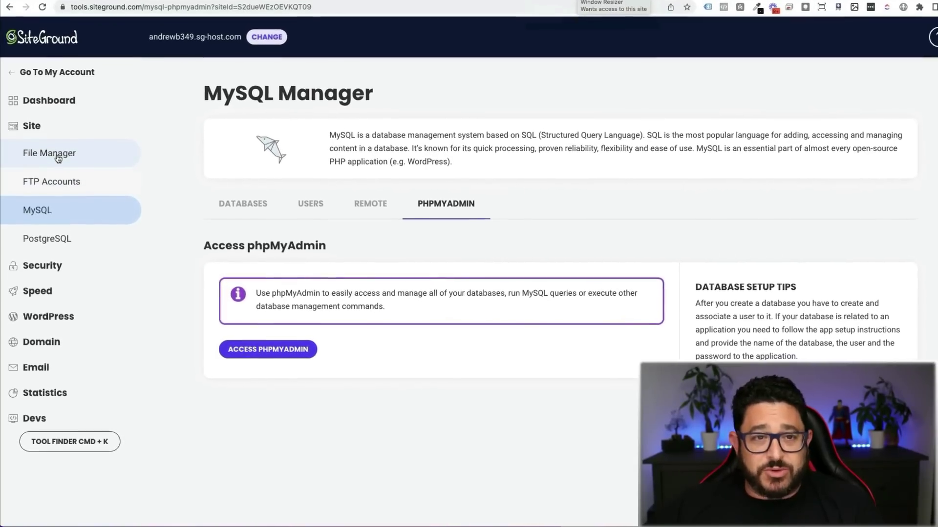
Step: Open public_html/wp-config.php in the File Manager editor to inspect its MySQL database settings
click(58, 156)
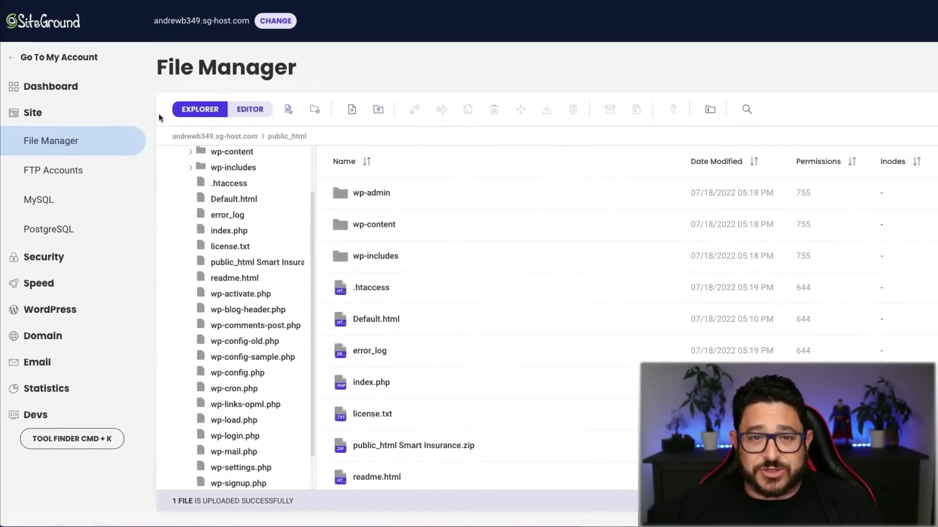
scroll(536, 315, down, 3)
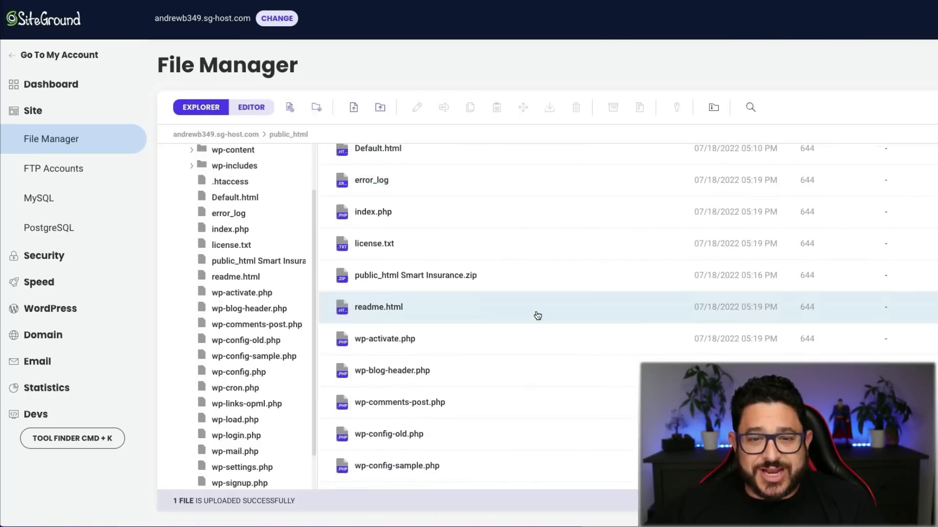
scroll(537, 315, down, 2)
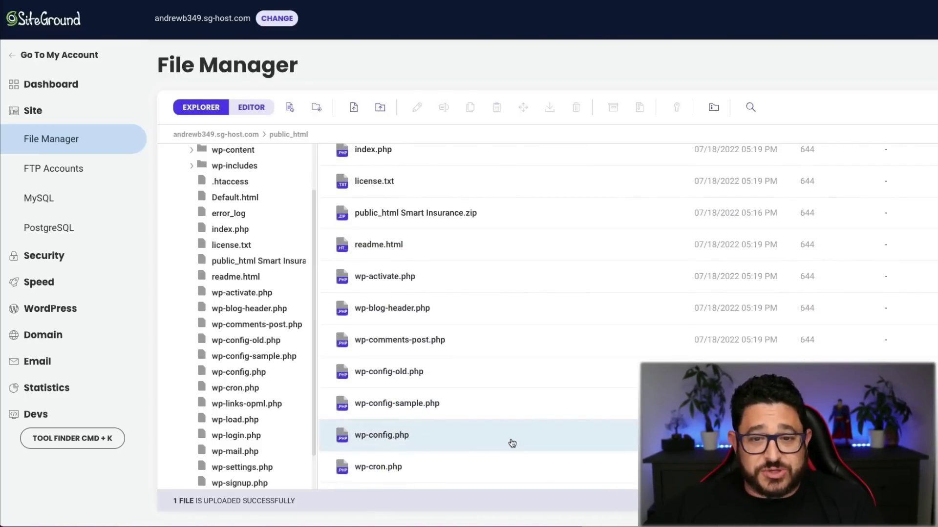
click(513, 441)
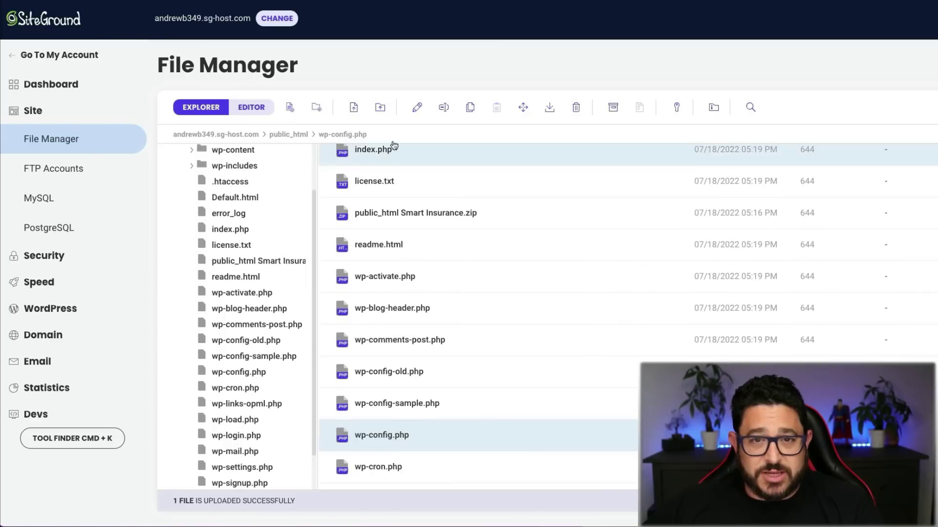
click(416, 109)
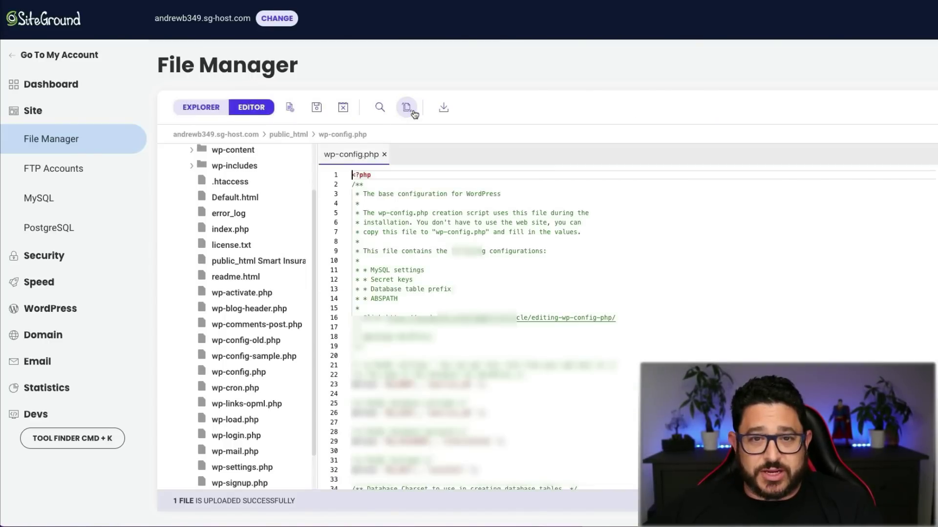
scroll(507, 315, down, 5)
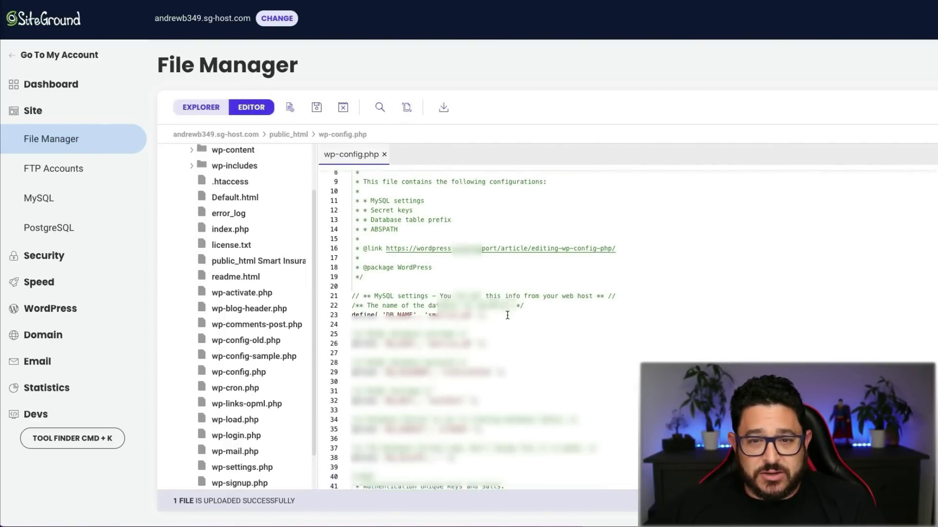
scroll(509, 314, up, 5)
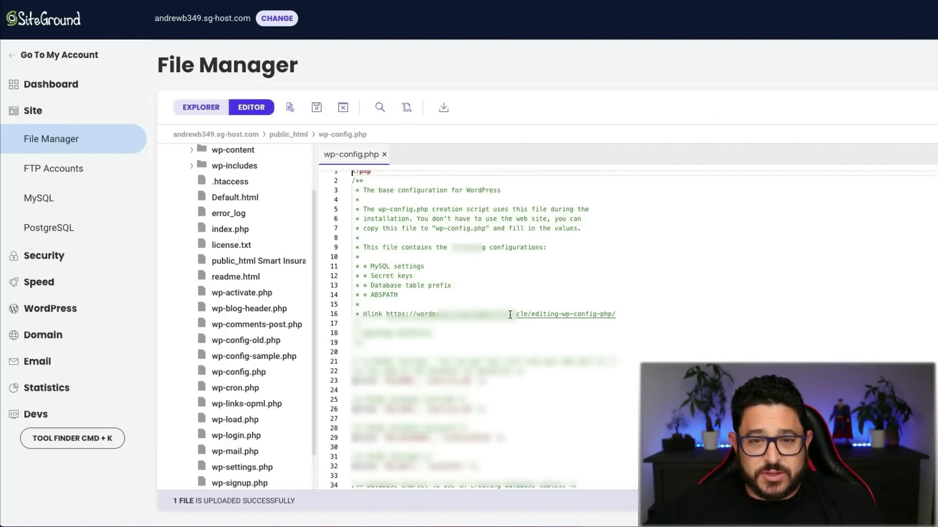
scroll(508, 315, down, 5)
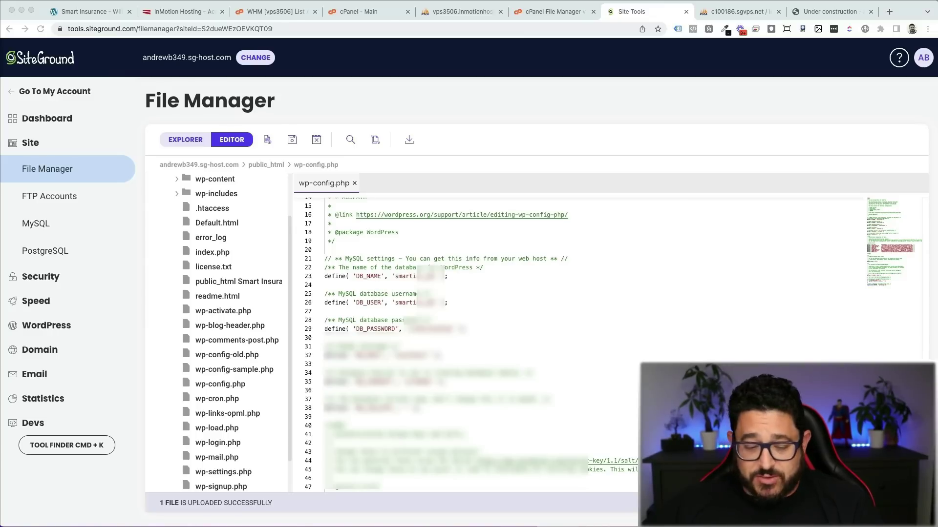
Step: Replace the DB_NAME and DB_USER values in wp-config.php with the new database name and username
click(420, 272)
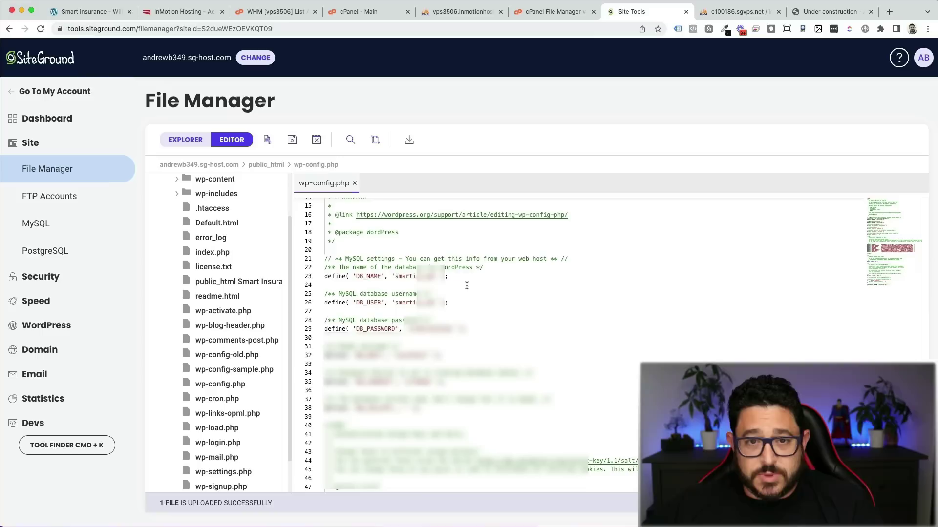
double_click(418, 274)
key(super+v)
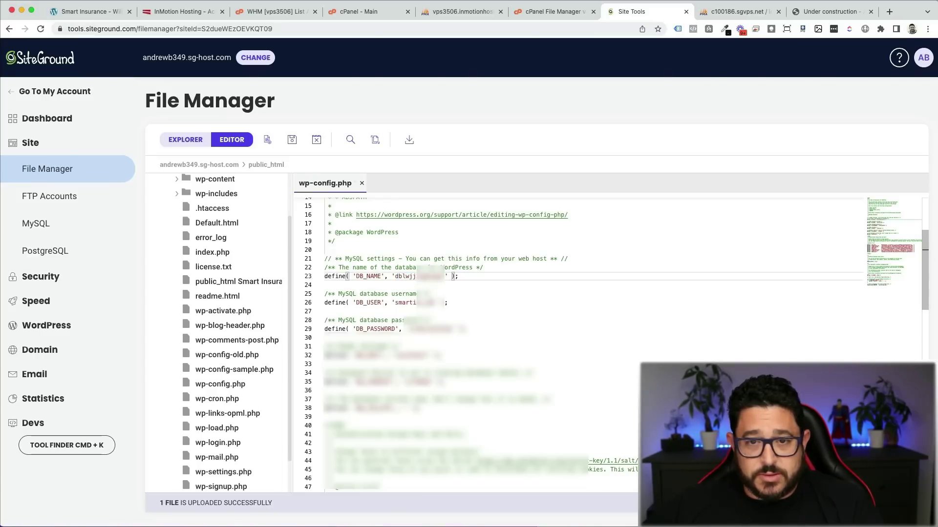
key(super+Tab)
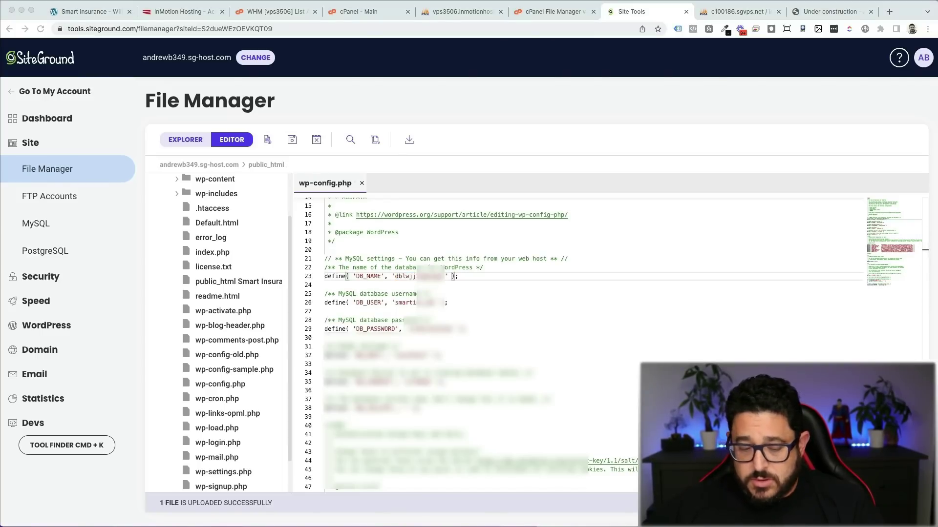
click(416, 305)
double_click(416, 305)
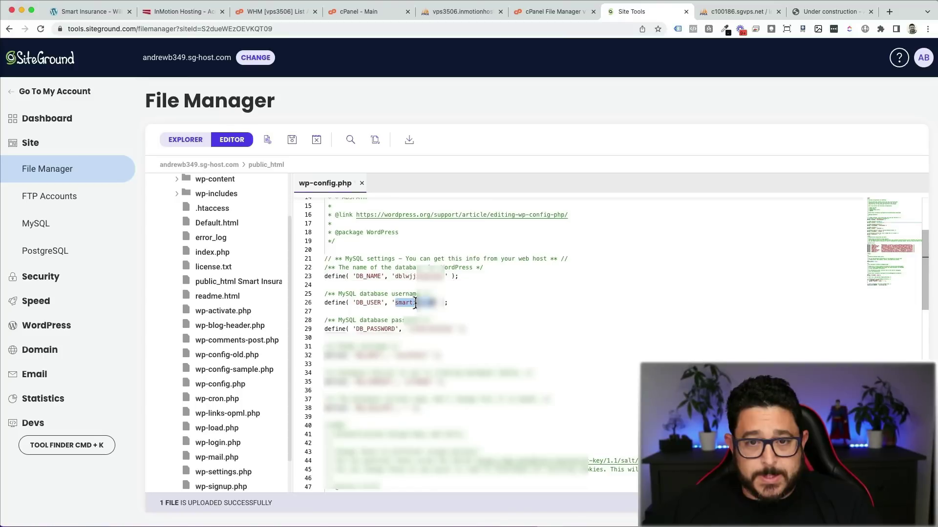
key(super+v)
Step: Replace the DB_PASSWORD value with the new database password and save wp-config.php
key(super+Tab)
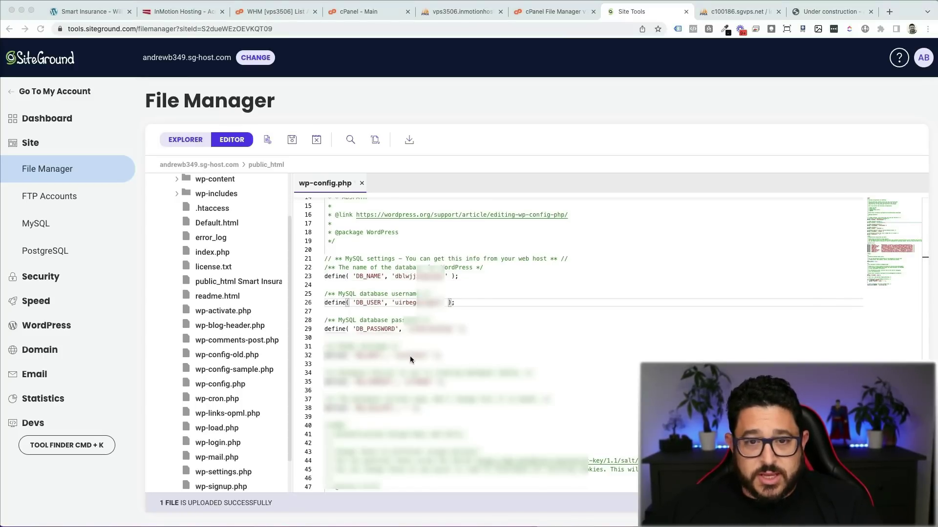
click(423, 329)
double_click(414, 327)
drag(411, 328, 450, 329)
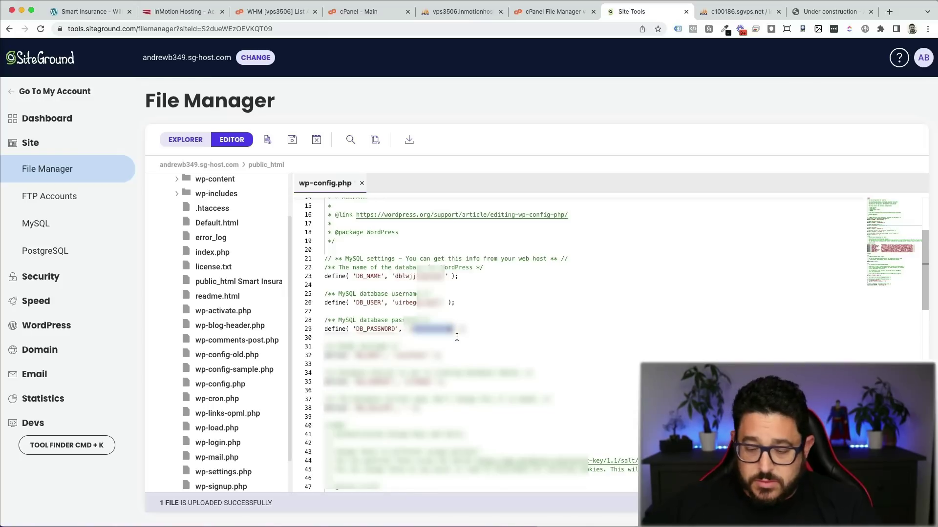
click(456, 334)
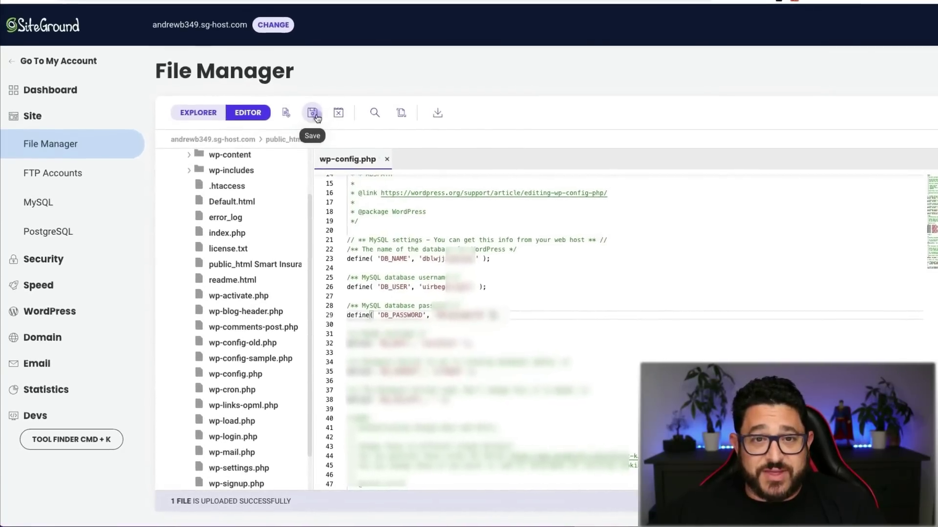
click(309, 119)
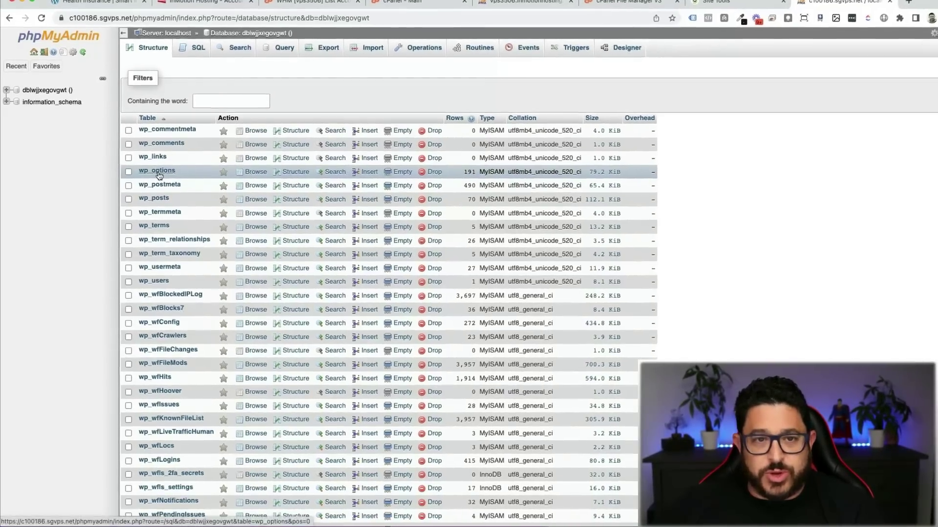
Step: In wp_options, change the siteurl value to the temporary https sg-host.com address
click(153, 178)
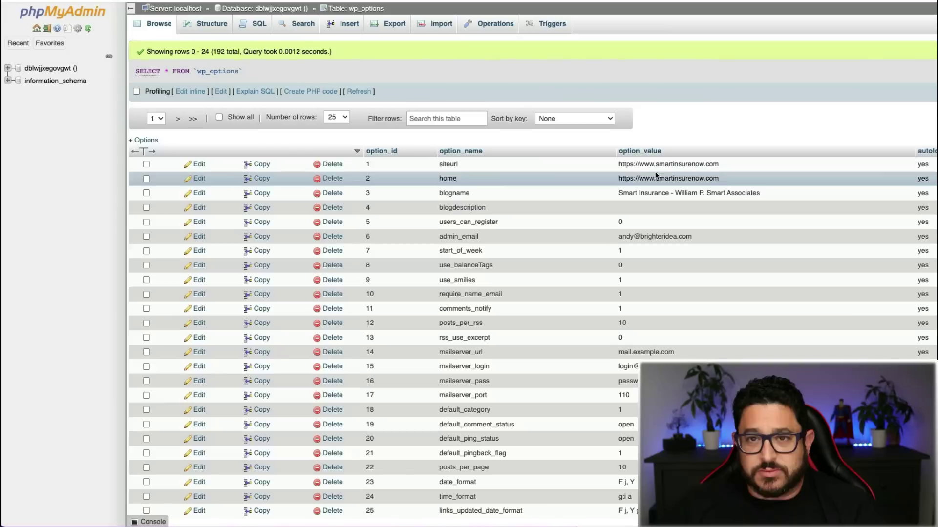
scroll(656, 175, down, 1)
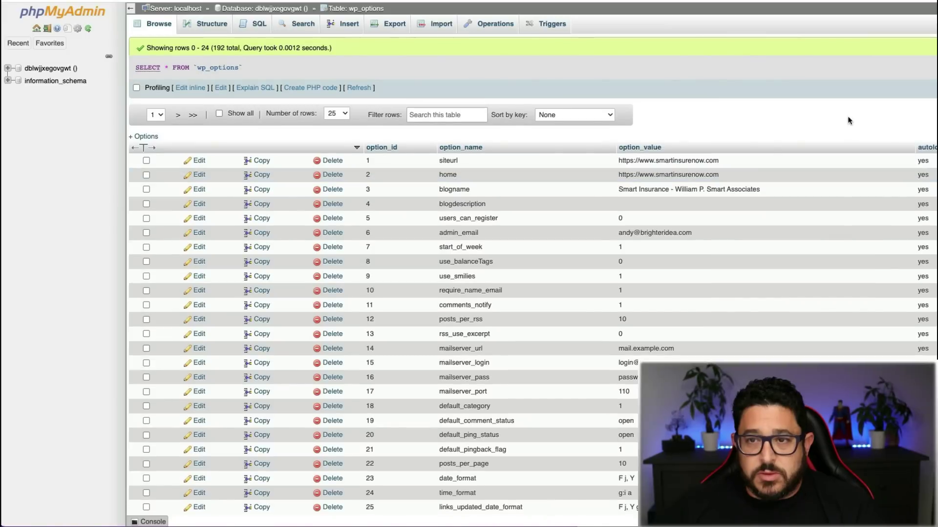
double_click(710, 158)
triple_click(733, 160)
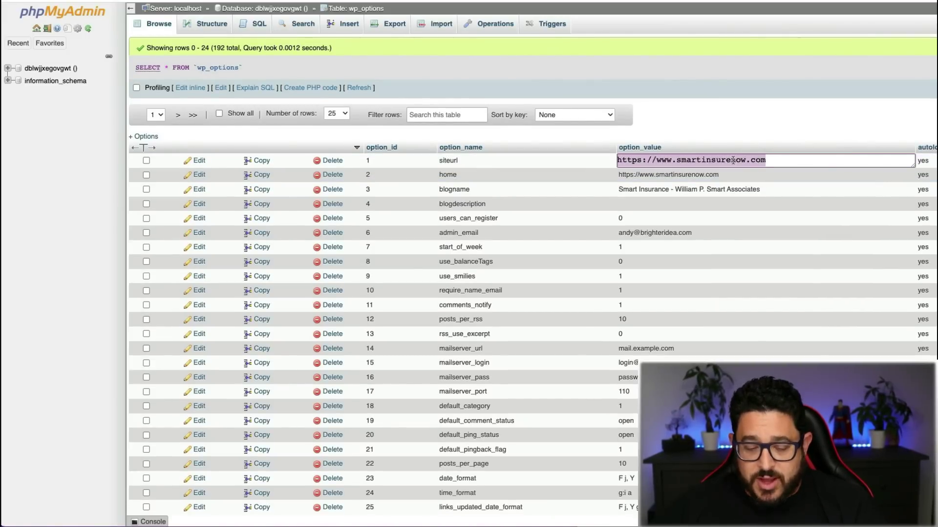
text(http://andrewb349.sg-host.com/)
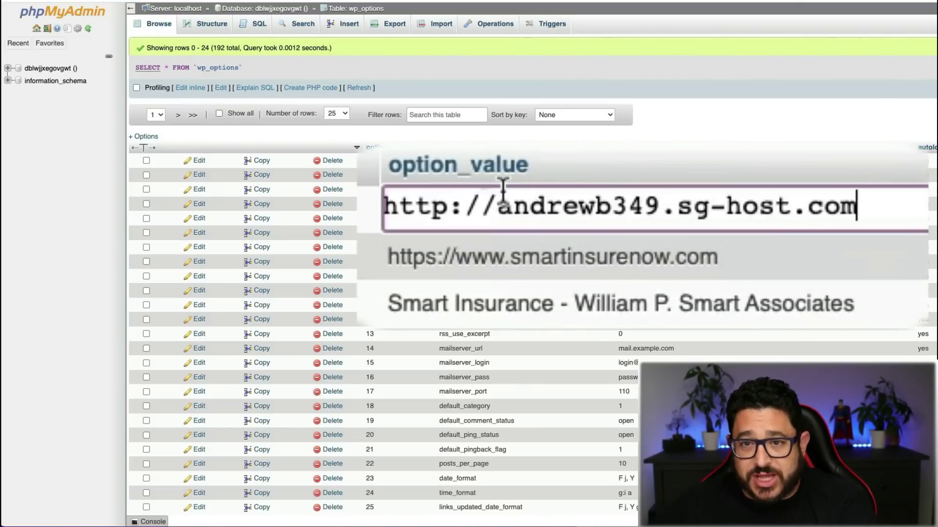
click(446, 205)
text(s)
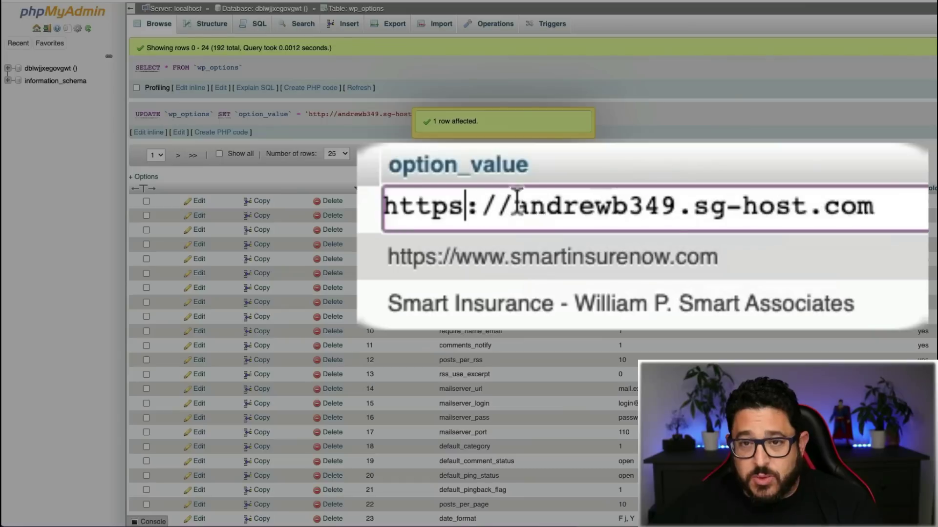
key(Return)
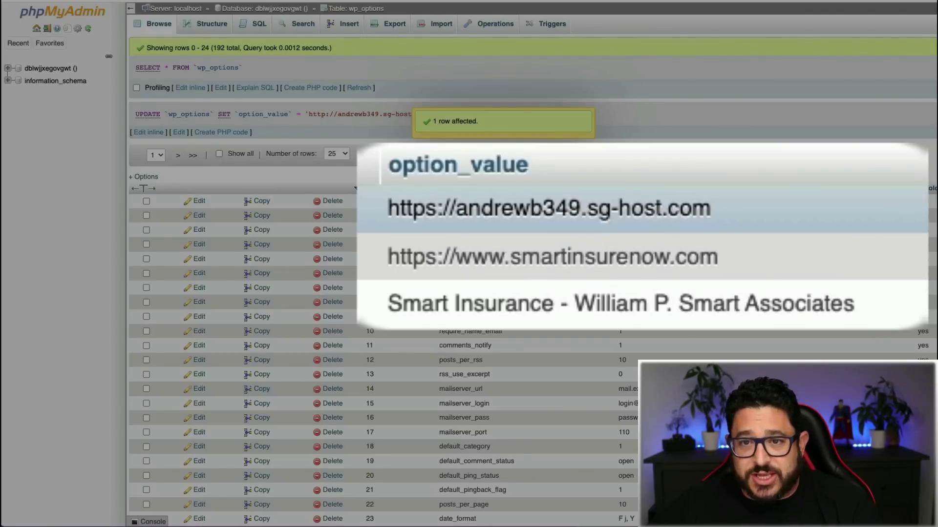
Step: Change the home value to the same https sg-host.com address without a trailing slash
double_click(600, 260)
key(ctrl+a)
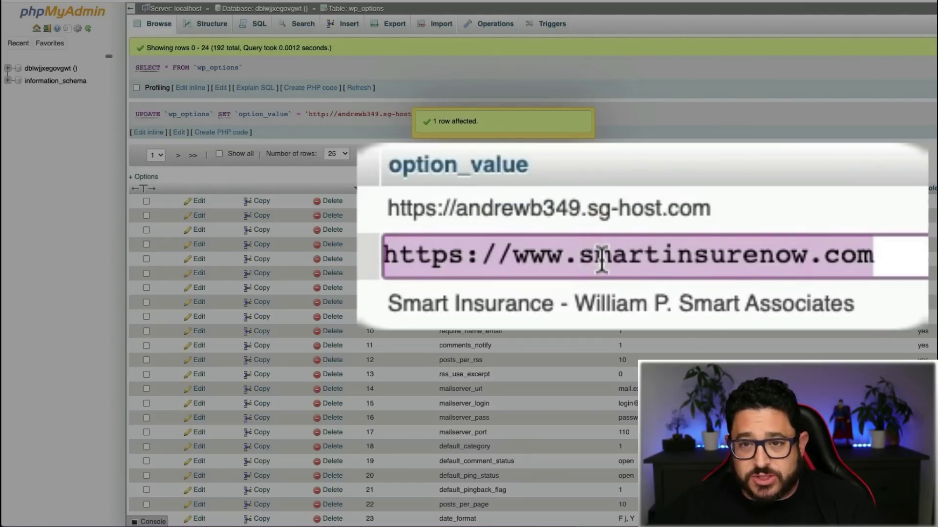
text(http://andrewb349.sg-host.com/)
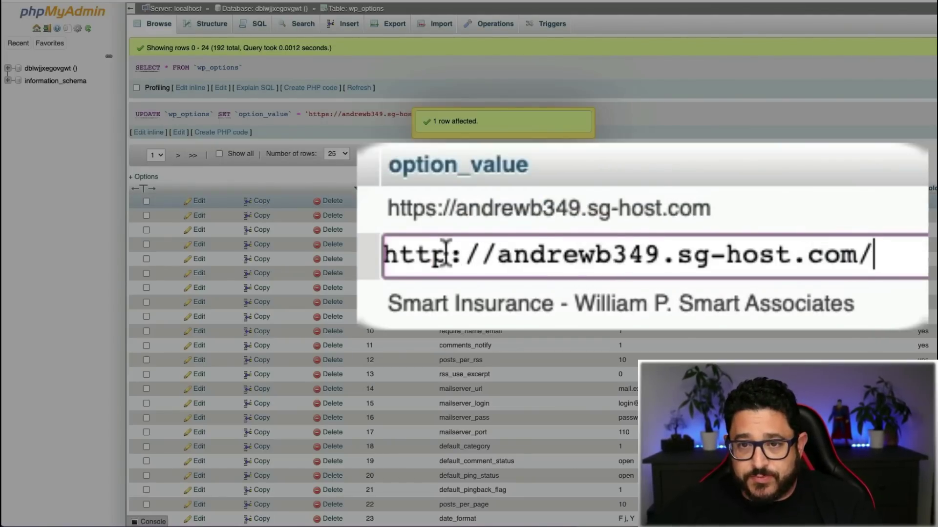
click(444, 255)
text(s)
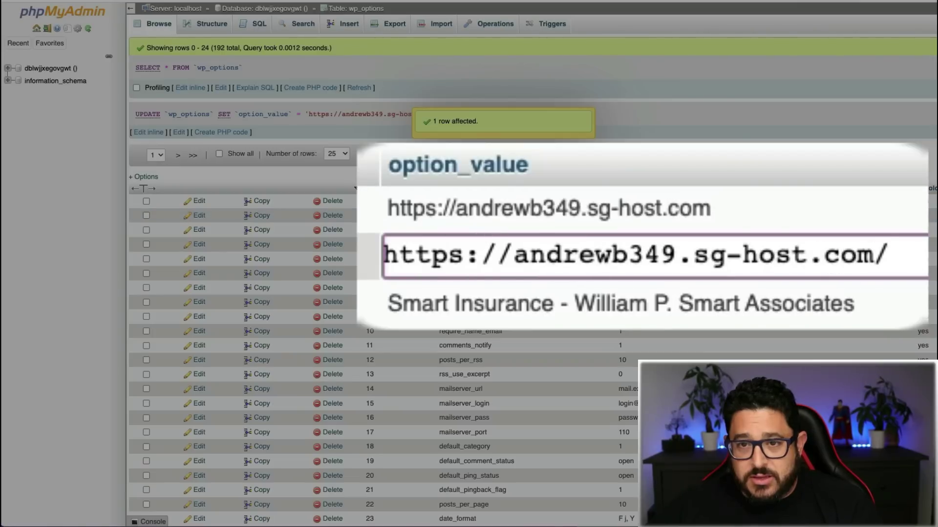
key(End)
key(BackSpace)
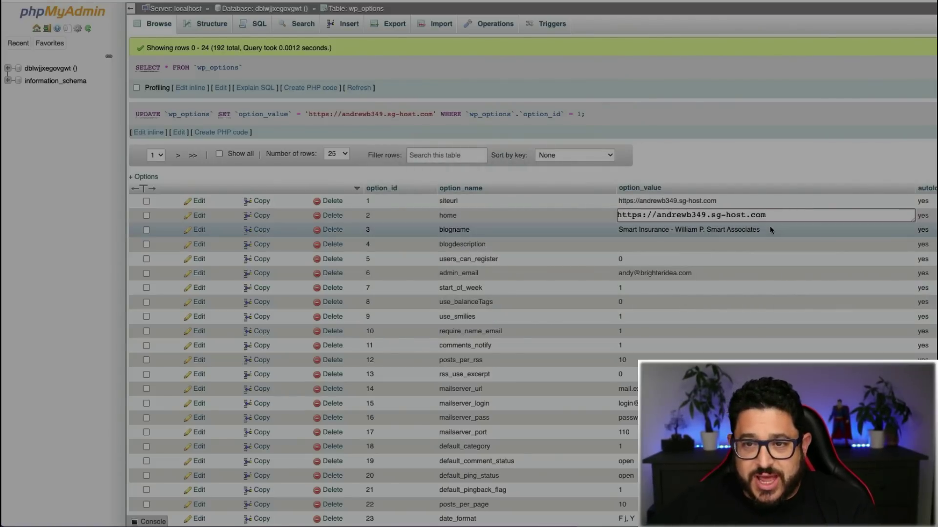
key(Return)
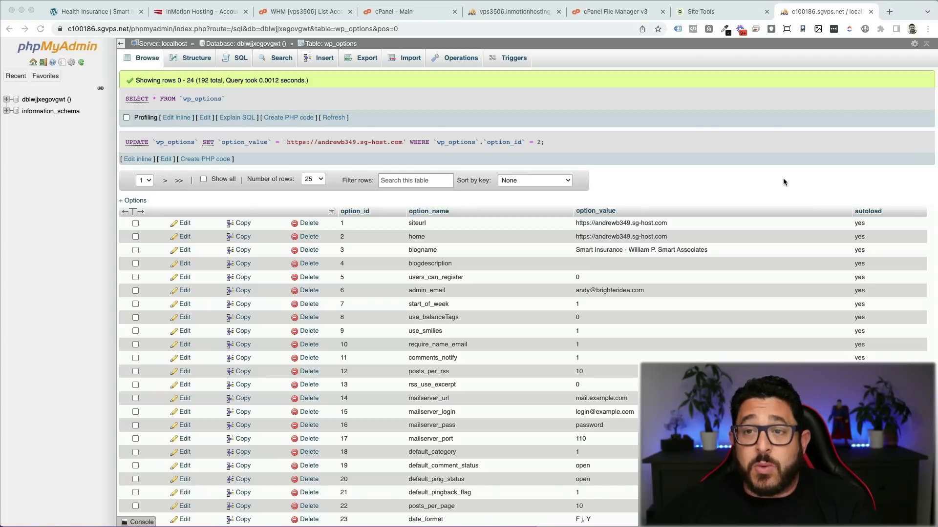
Step: Load the migrated site at its temporary sg-host.com address in a new tab
click(889, 13)
text(https://andrewb349.sg-host.com/)
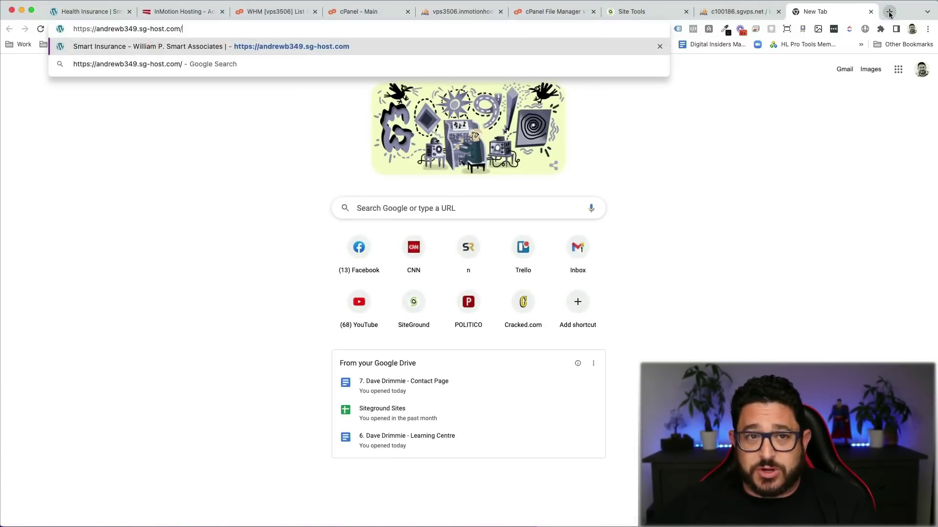
key(Return)
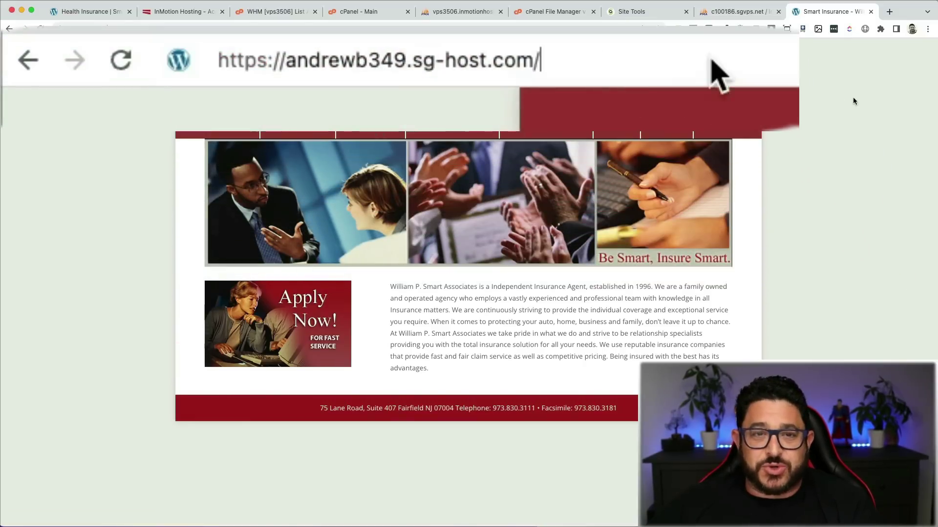
Step: Go to the site's /wp-admin path to reach the WordPress login page
text(wpa-)
key(BackSpace)
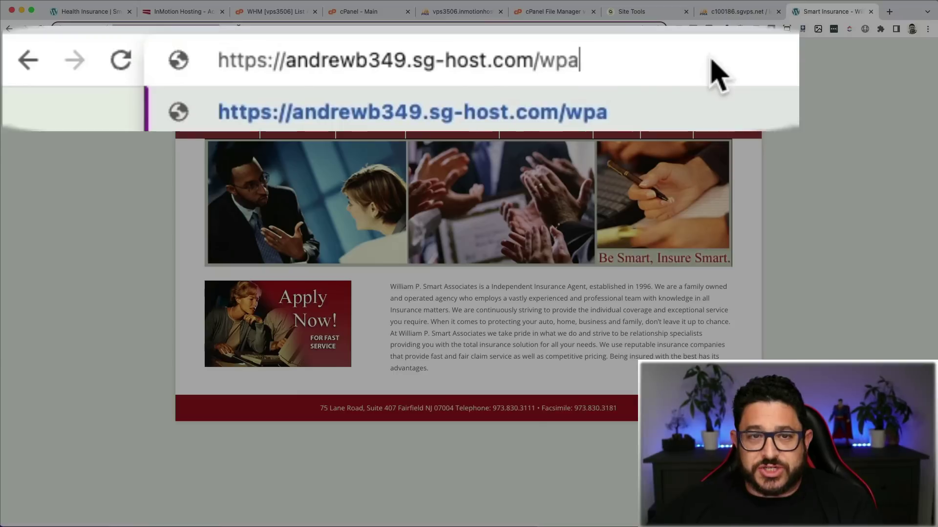
key(BackSpace)
text(-adm)
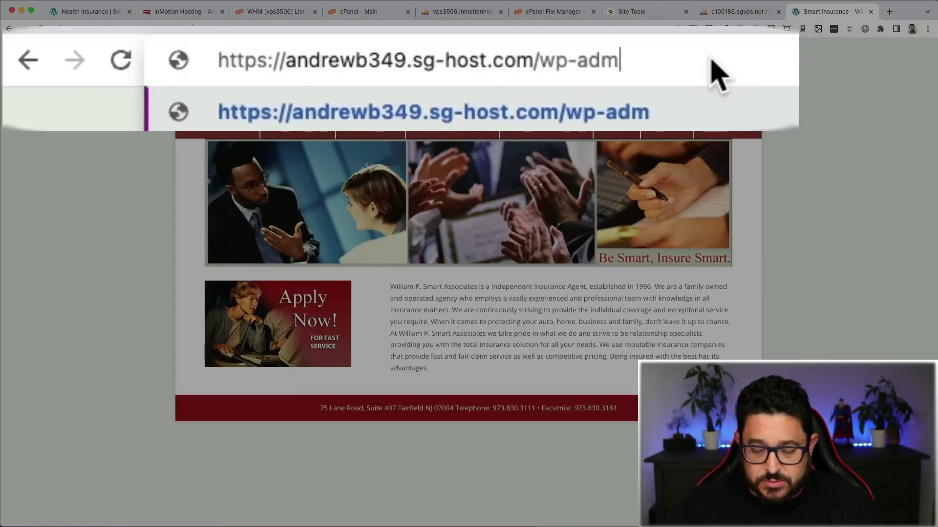
text(in)
key(Return)
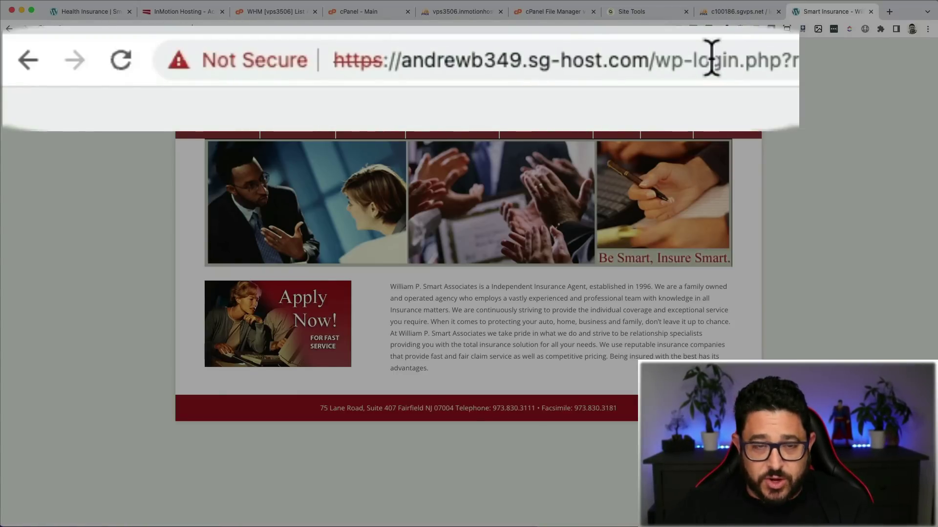
click(239, 28)
text(wp-admin)
key(Return)
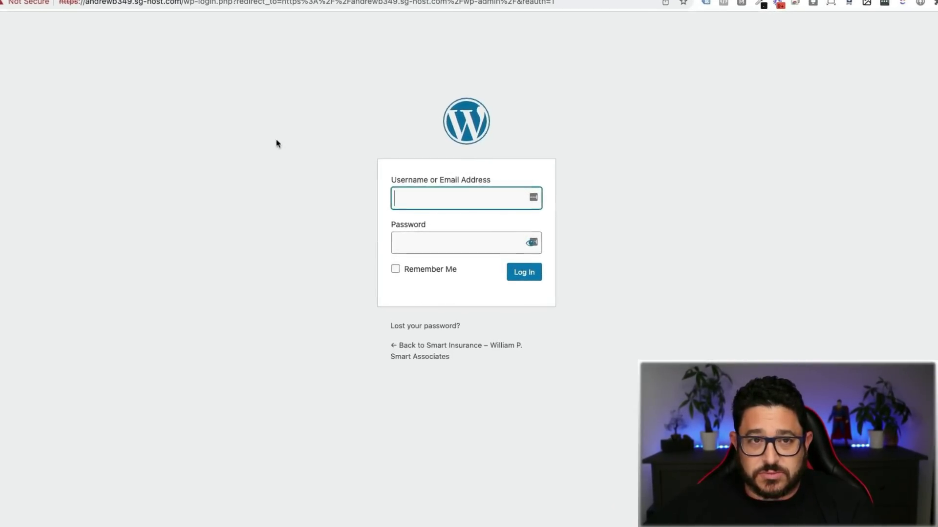
Step: Log into WordPress with the admin account credentials and postpone the admin email verification
click(440, 197)
text(admin)
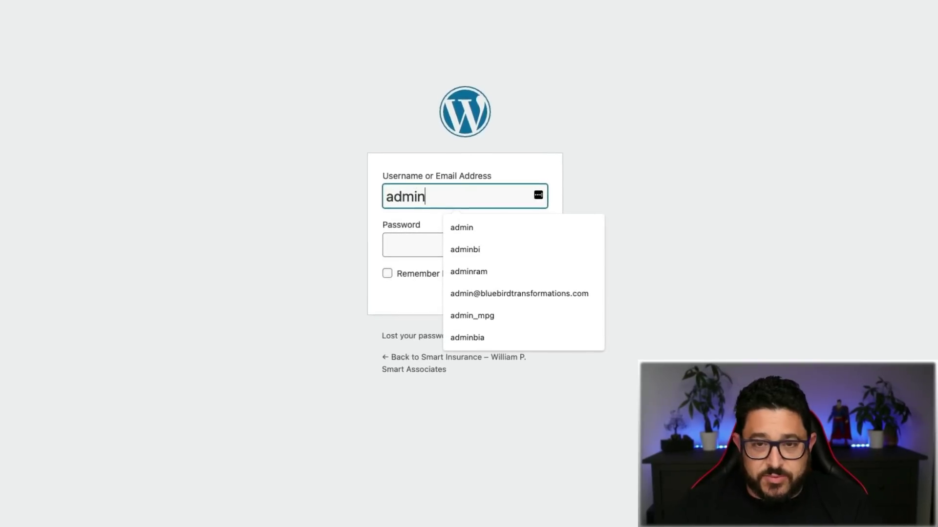
key(Tab)
text(•••••••••)
key(Return)
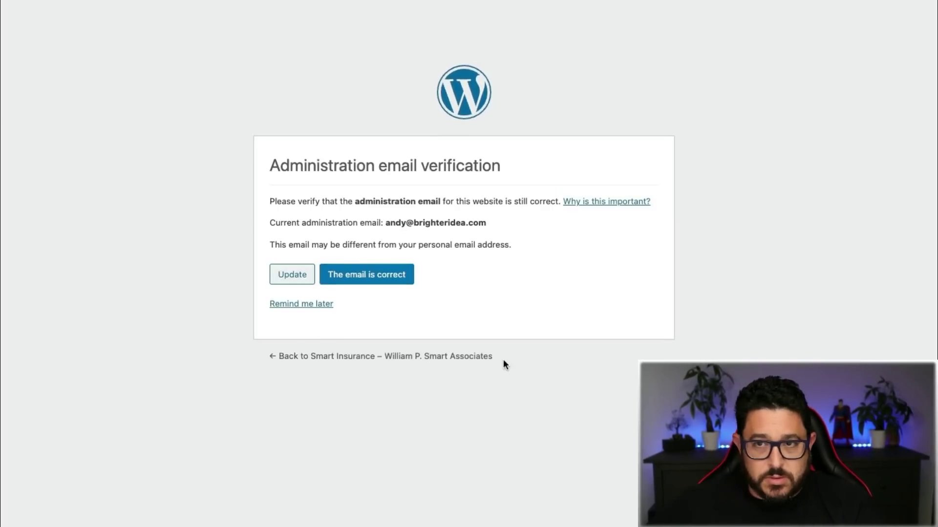
click(313, 310)
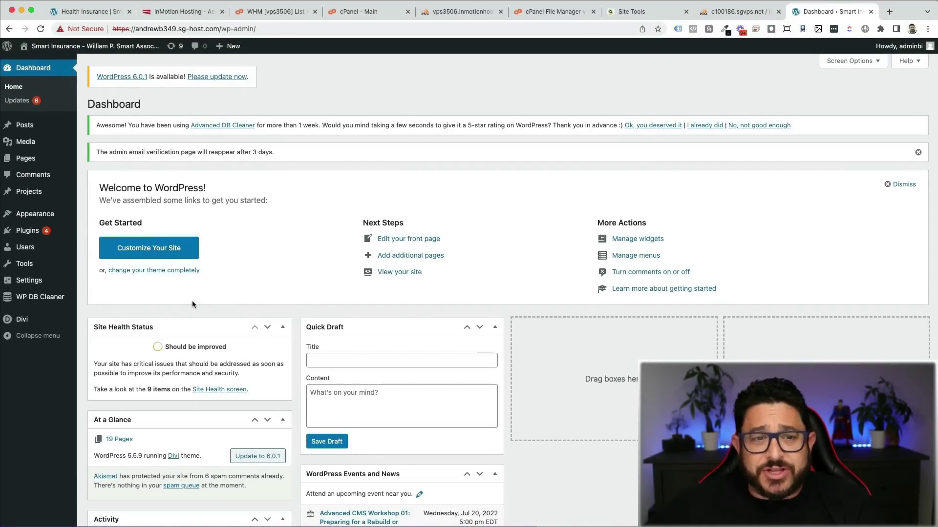
Step: From All Pages, view the Automobile Insurance page on the migrated site
click(45, 155)
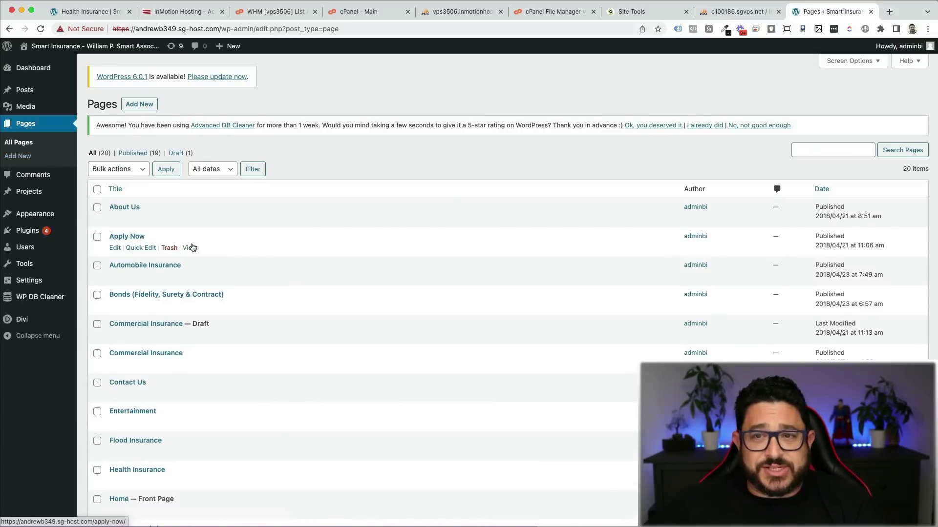
click(190, 248)
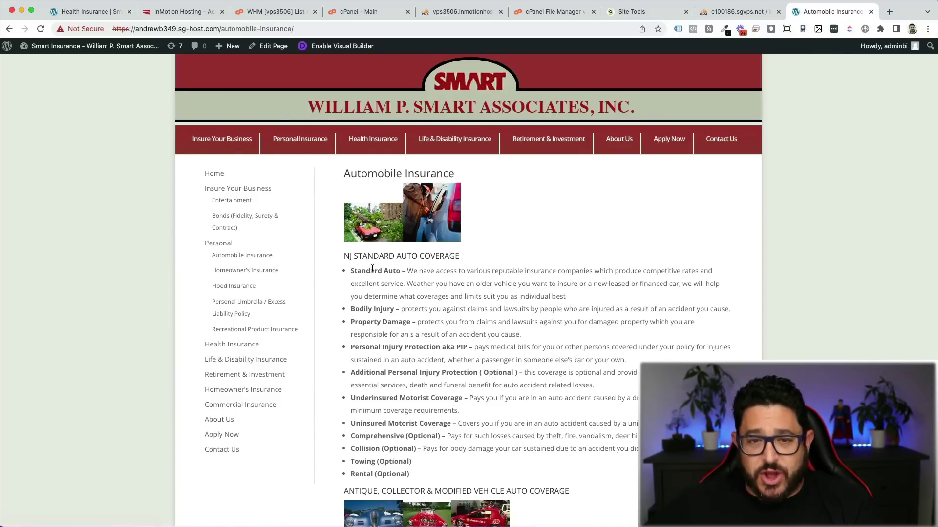
scroll(372, 268, down, 3)
scroll(369, 267, up, 3)
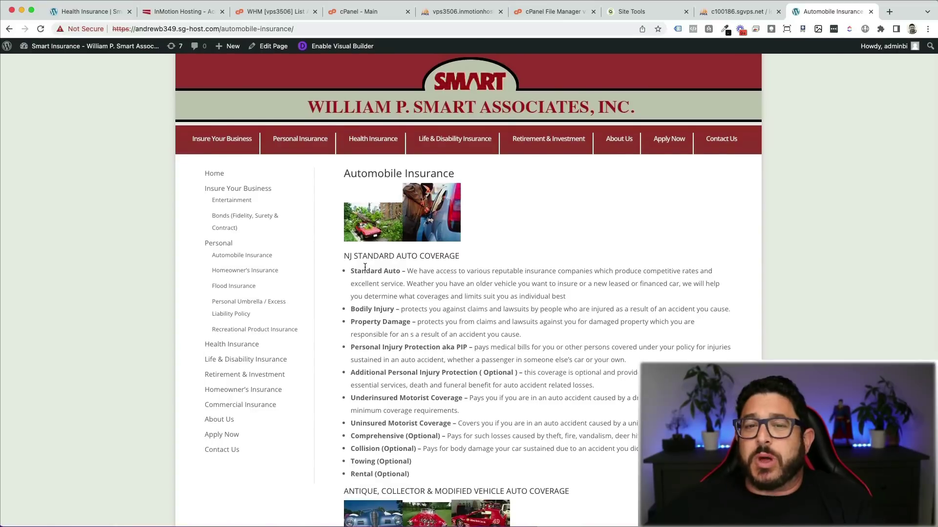